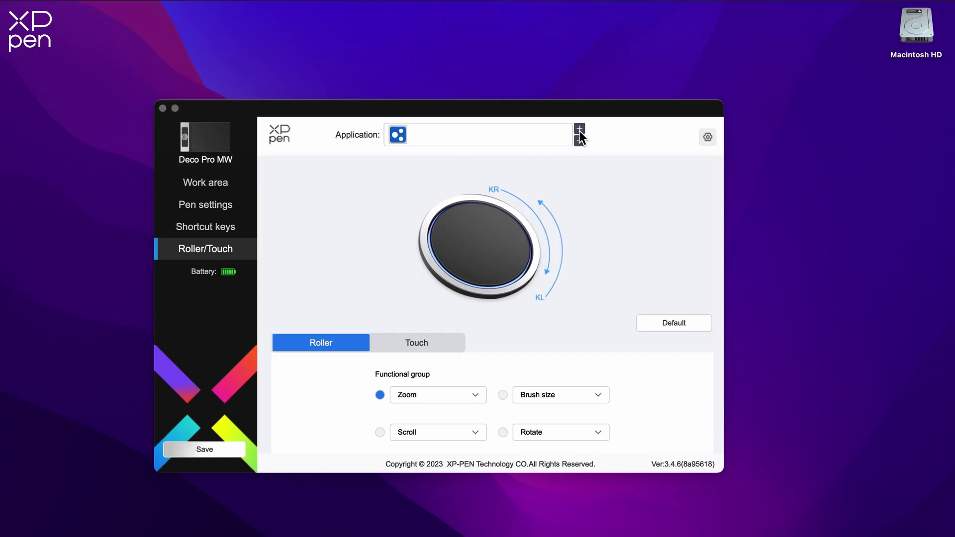
Add Blender.app to the tablet driver's application list so it can have its own settings
{"action": "left_click", "coordinate": [579, 130]}
{"action": "left_click", "coordinate": [396, 279]}
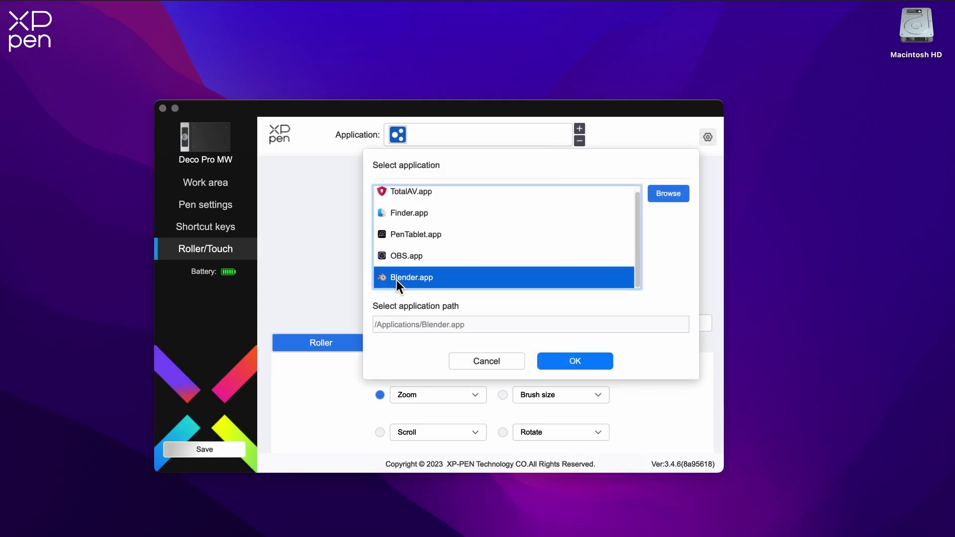
{"action": "left_click", "coordinate": [574, 361]}
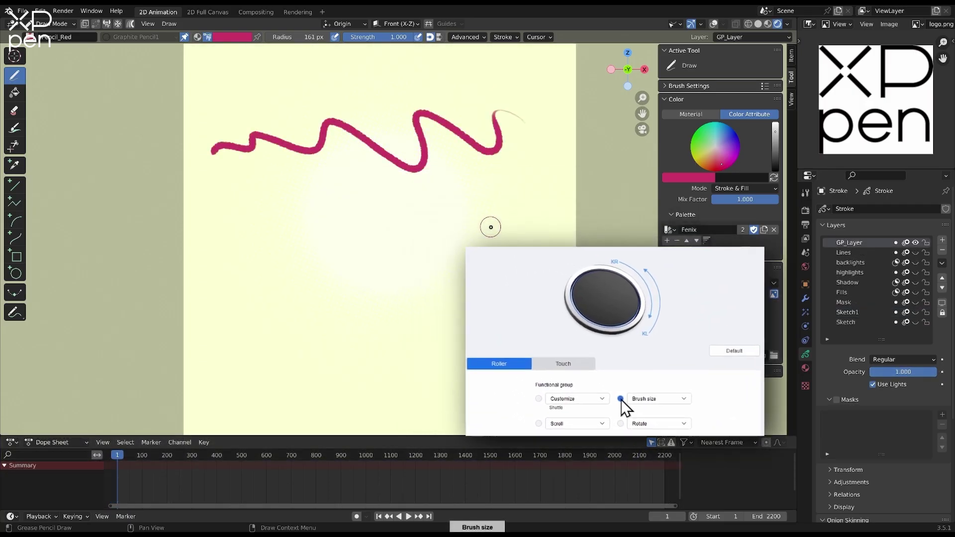
Paint two wavy red pencil strokes below the first in Blender, one at 845 px radius and one at 153 px
{"action": "mouse_move", "coordinate": [502, 219]}
{"action": "left_mouse_down"}
{"action": "mouse_move", "coordinate": [491, 203]}
{"action": "mouse_move", "coordinate": [497, 252]}
{"action": "mouse_move", "coordinate": [351, 208]}
{"action": "mouse_move", "coordinate": [254, 249]}
{"action": "mouse_move", "coordinate": [212, 251]}
{"action": "left_mouse_up"}
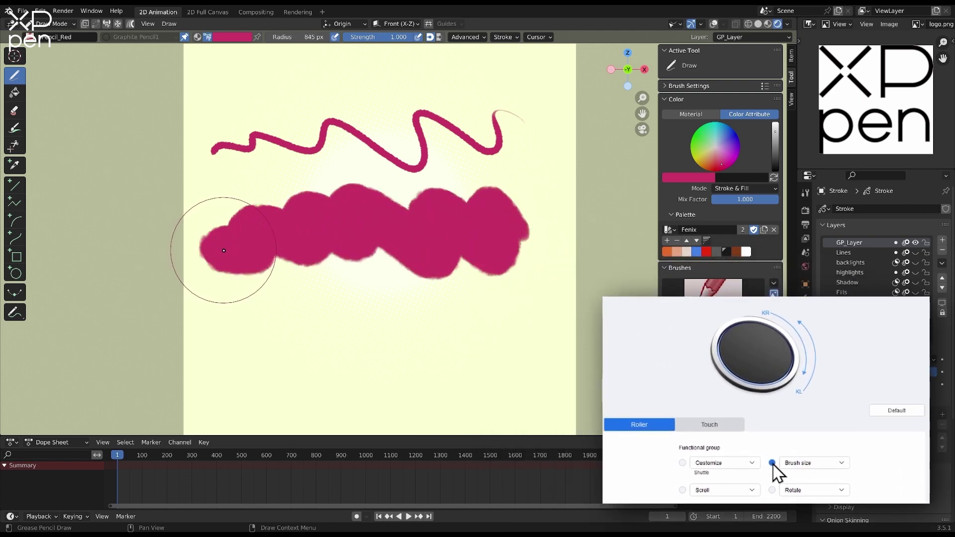
{"action": "mouse_move", "coordinate": [526, 333]}
{"action": "left_mouse_down"}
{"action": "mouse_move", "coordinate": [502, 317]}
{"action": "mouse_move", "coordinate": [480, 338]}
{"action": "mouse_move", "coordinate": [327, 326]}
{"action": "mouse_move", "coordinate": [238, 333]}
{"action": "mouse_move", "coordinate": [212, 340]}
{"action": "left_mouse_up"}
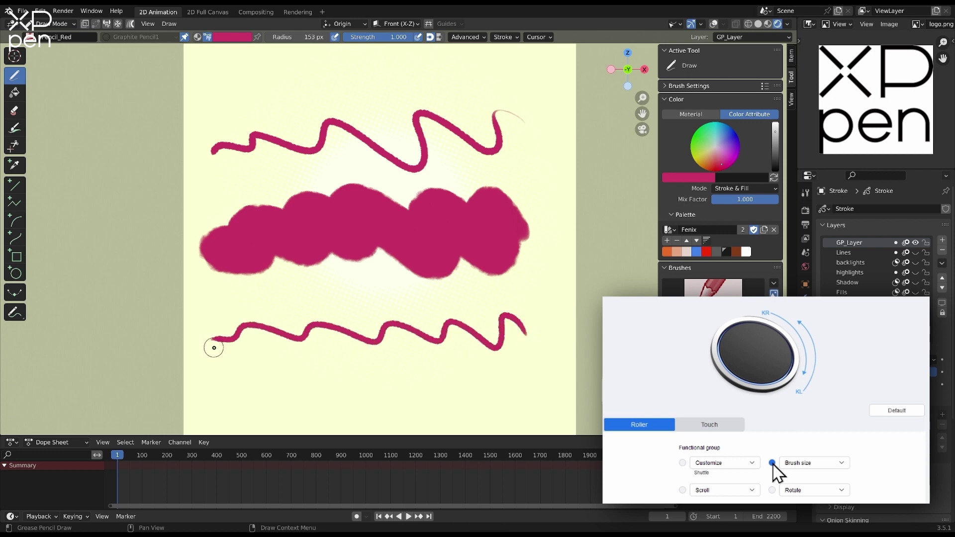
{"action": "key", "text": "ctrl+Tab"}
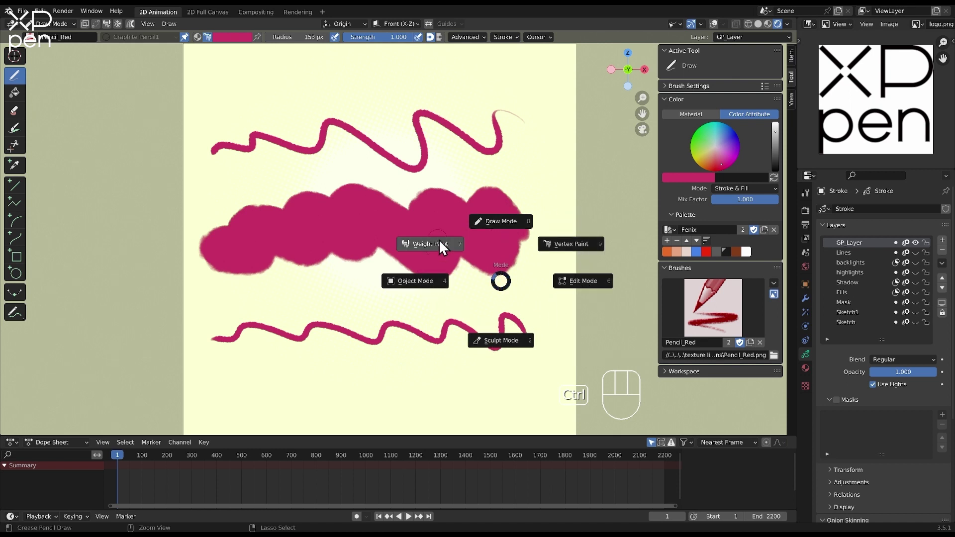
{"action": "key", "text": "Escape"}
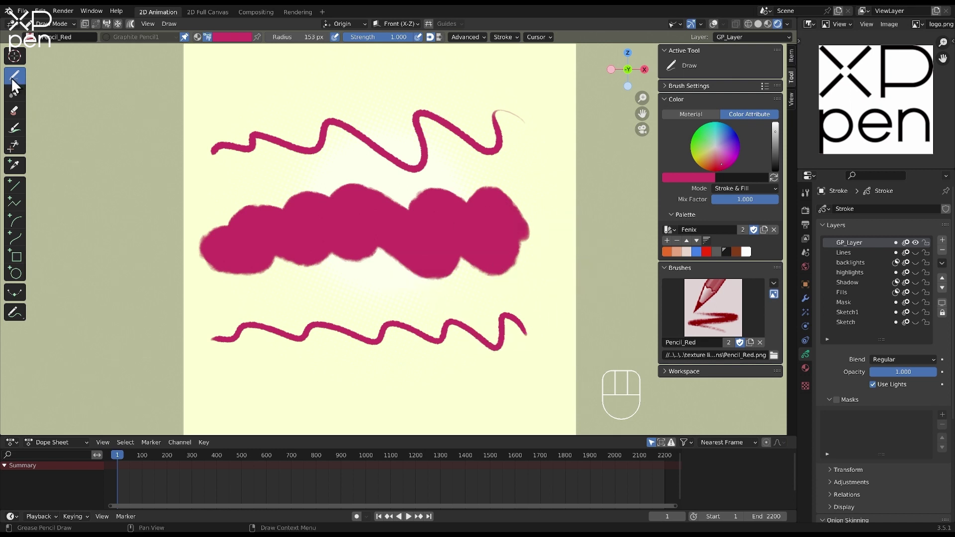
{"action": "left_click", "coordinate": [15, 111]}
{"action": "left_click", "coordinate": [16, 77]}
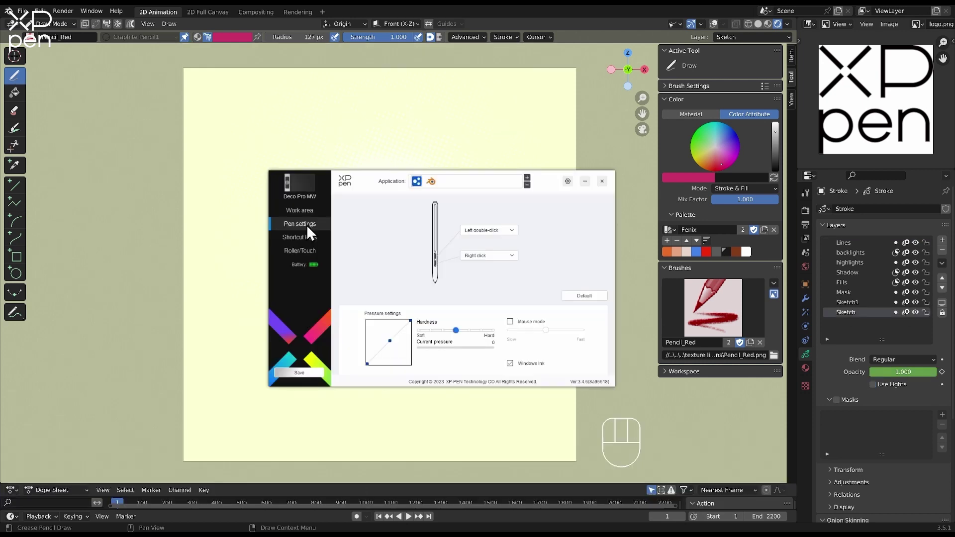
Examine the assignment options for the pen's buttons in the tablet driver's pen settings
{"action": "left_click", "coordinate": [513, 229]}
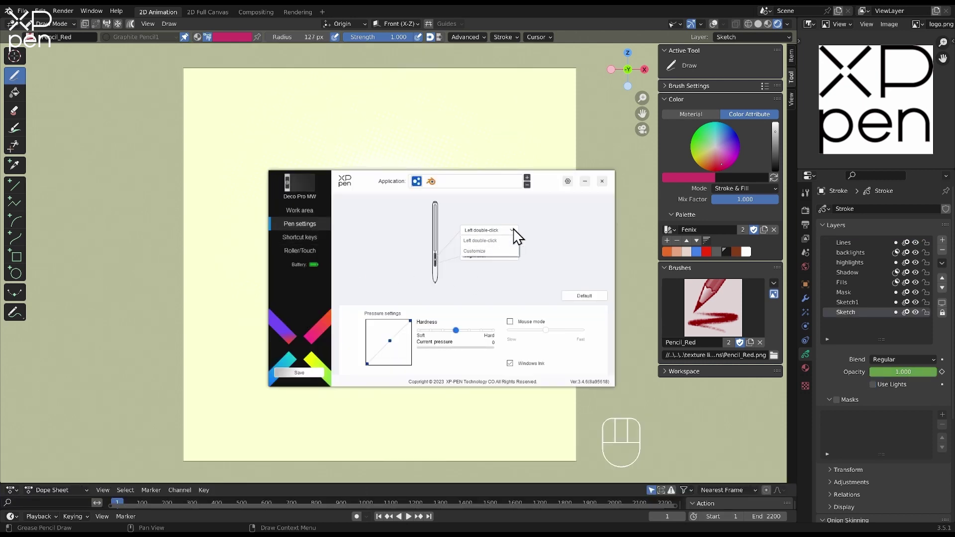
{"action": "left_click", "coordinate": [497, 258]}
{"action": "left_click", "coordinate": [351, 209]}
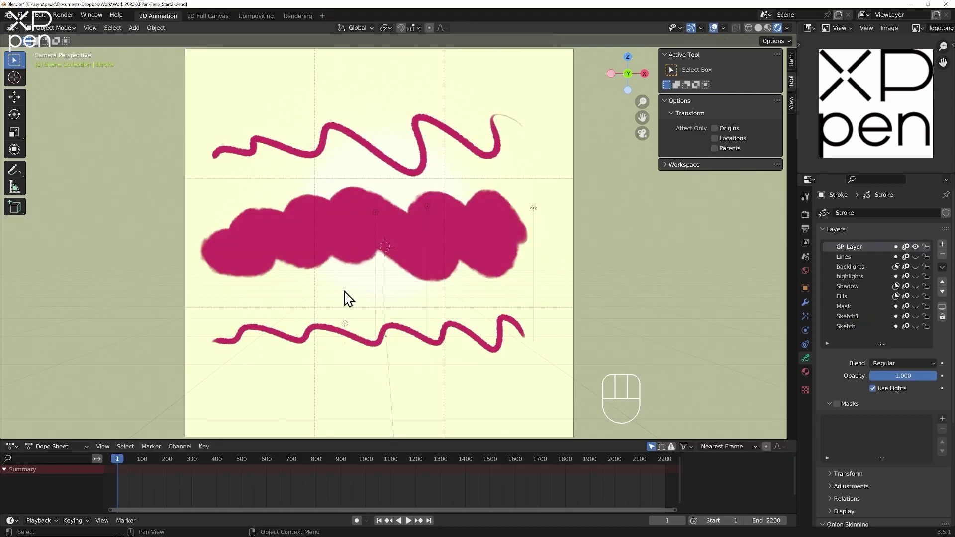
{"action": "mouse_move", "coordinate": [337, 295]}
{"action": "middle_mouse_down", "text": "ctrl"}
{"action": "mouse_move", "coordinate": [281, 267]}
{"action": "mouse_move", "coordinate": [354, 299]}
{"action": "mouse_move", "coordinate": [290, 259]}
{"action": "mouse_move", "coordinate": [322, 288]}
{"action": "mouse_move", "coordinate": [366, 283]}
{"action": "mouse_move", "coordinate": [303, 267]}
{"action": "mouse_move", "coordinate": [353, 305]}
{"action": "mouse_move", "coordinate": [278, 217]}
{"action": "middle_mouse_up", "text": "ctrl"}
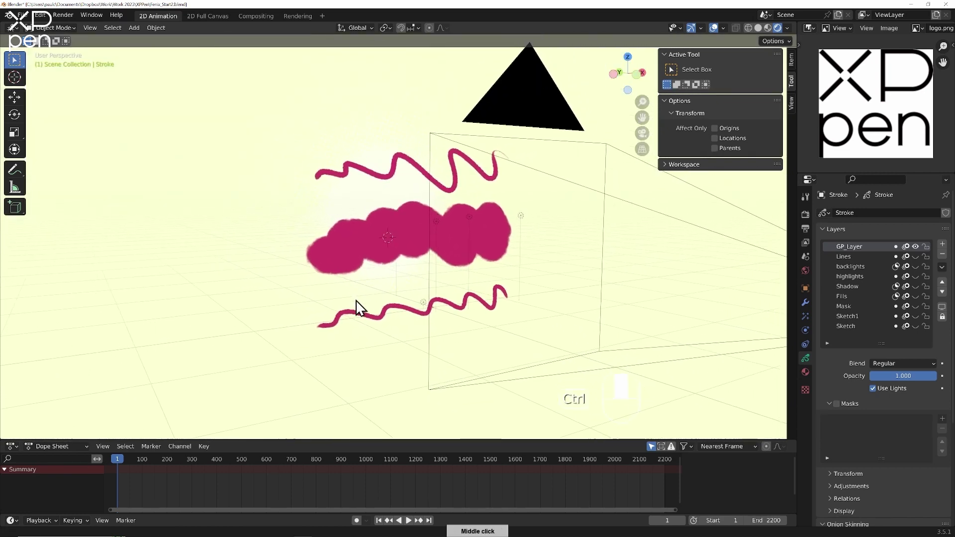
{"action": "key", "text": "KP_0"}
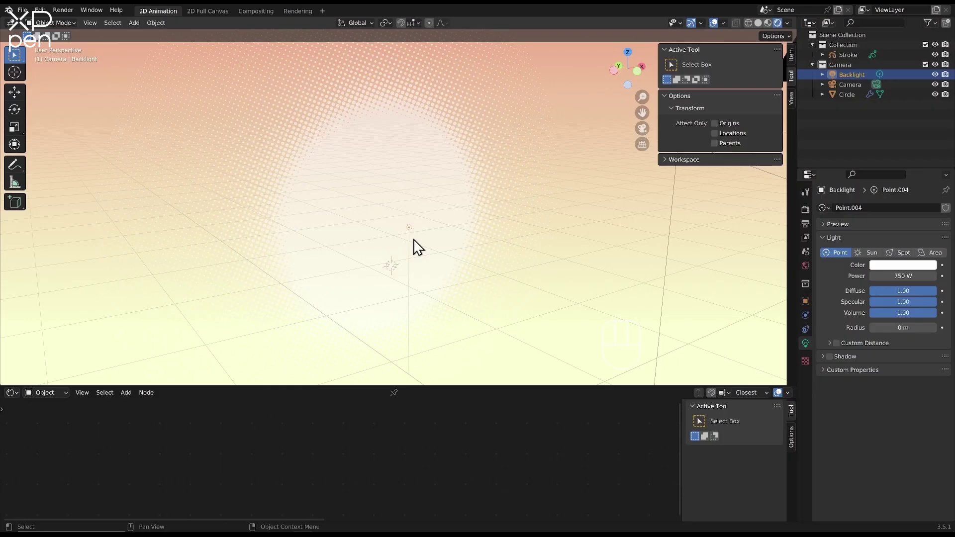
Try to move the Backlight point light to another position in the scene
{"action": "key", "text": "g"}
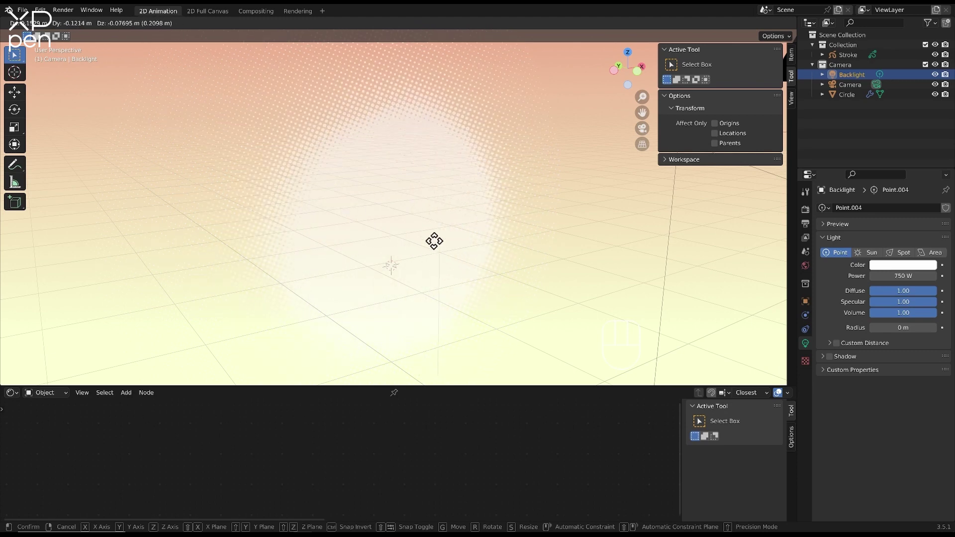
{"action": "left_click", "coordinate": [396, 224]}
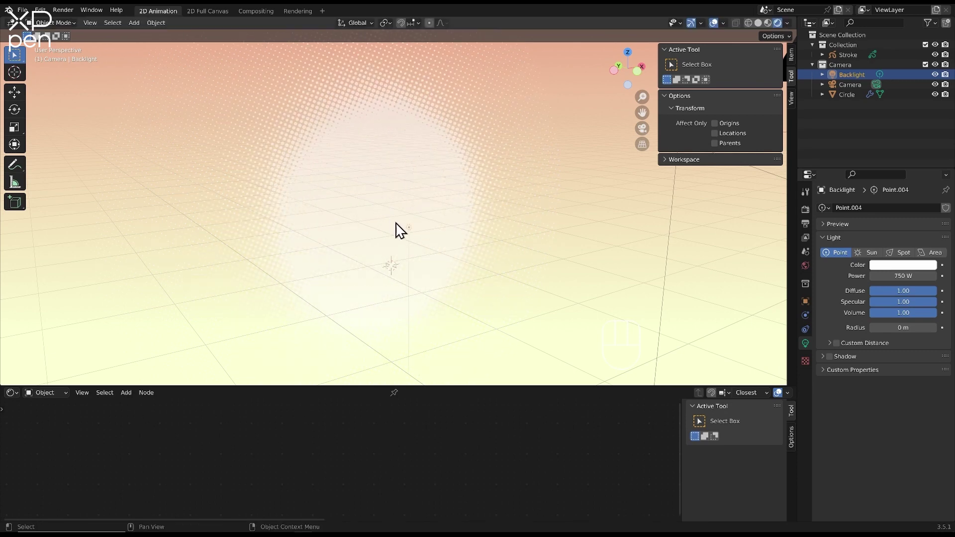
Select the Stroke grease pencil object in camera view and switch it to Draw Mode
{"action": "key", "text": "KP_0"}
{"action": "middle_click_drag", "start_coordinate": [416, 271], "coordinate": [406, 239], "text": "shift"}
{"action": "left_click", "coordinate": [849, 55]}
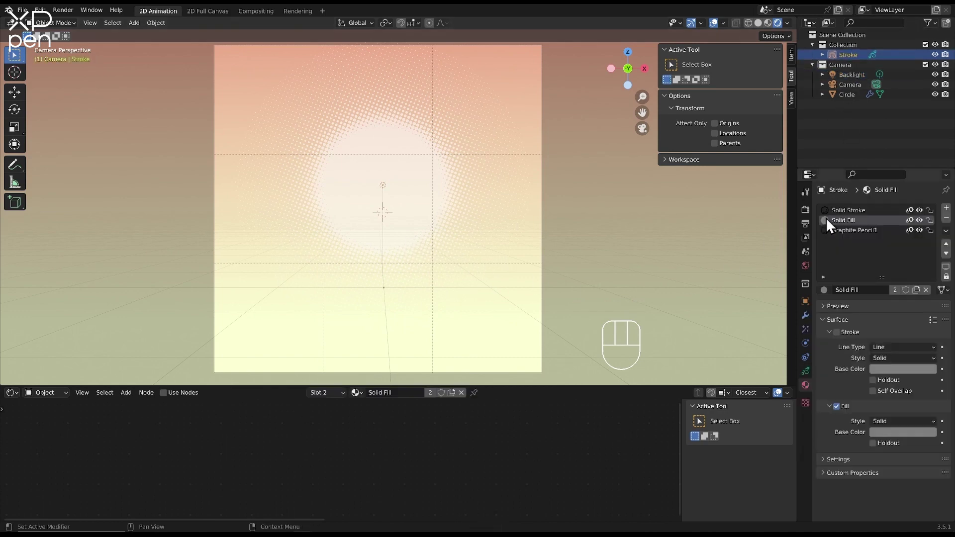
{"action": "left_click", "coordinate": [806, 371]}
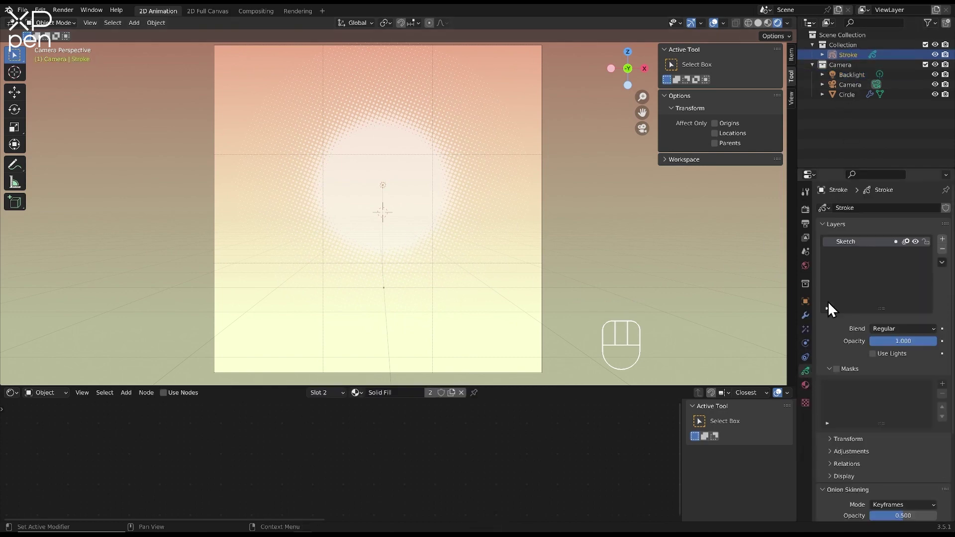
{"action": "left_click", "coordinate": [55, 23]}
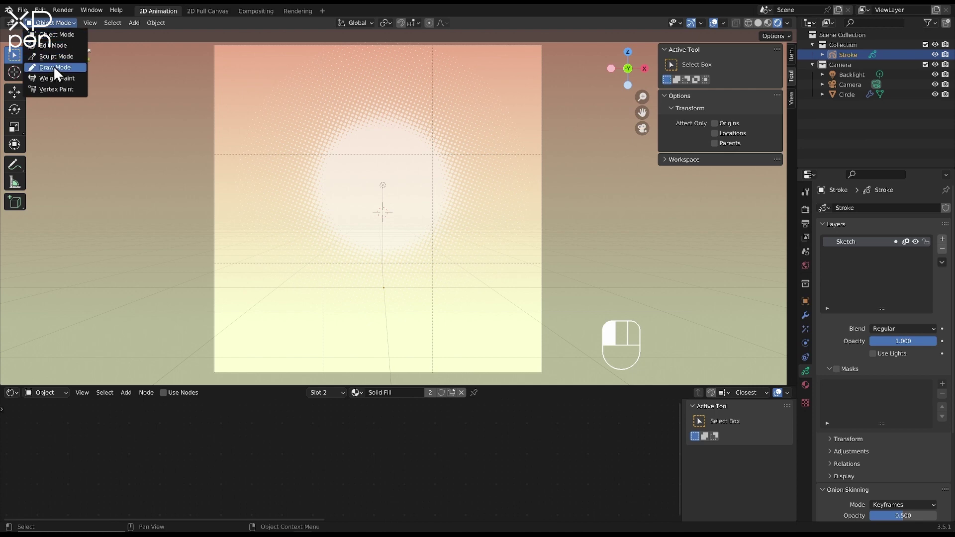
{"action": "left_click", "coordinate": [55, 65]}
{"action": "left_click", "coordinate": [32, 36]}
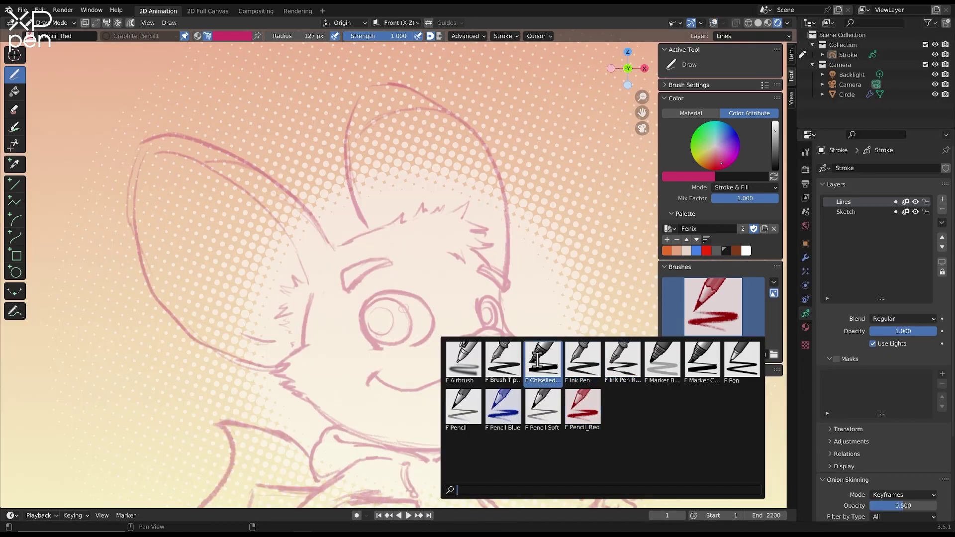
Ink the character's cheek, mouth, muzzle, nose, far eye and jaw on the Lines layer with the Brush Tip Marker brush
{"action": "left_click", "coordinate": [503, 358]}
{"action": "scroll", "coordinate": [340, 263], "scroll_direction": "up", "scroll_amount": 3}
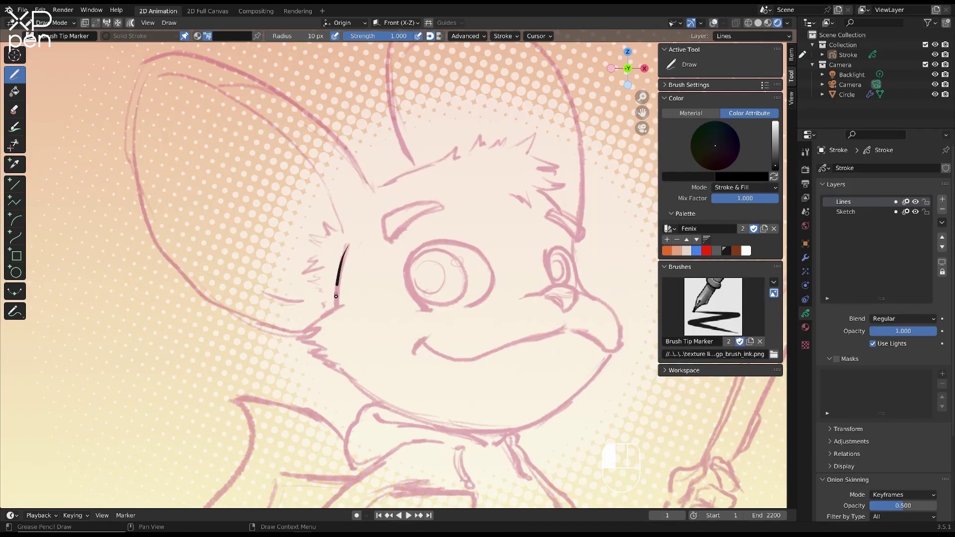
{"action": "left_click_drag", "start_coordinate": [335, 296], "coordinate": [289, 341]}
{"action": "mouse_move", "coordinate": [566, 332]}
{"action": "left_mouse_down"}
{"action": "mouse_move", "coordinate": [512, 337]}
{"action": "mouse_move", "coordinate": [471, 356]}
{"action": "mouse_move", "coordinate": [414, 343]}
{"action": "mouse_move", "coordinate": [417, 354]}
{"action": "left_mouse_up"}
{"action": "left_click_drag", "start_coordinate": [570, 333], "coordinate": [612, 351]}
{"action": "mouse_move", "coordinate": [542, 294]}
{"action": "left_mouse_down"}
{"action": "mouse_move", "coordinate": [569, 285]}
{"action": "mouse_move", "coordinate": [561, 317]}
{"action": "mouse_move", "coordinate": [555, 299]}
{"action": "mouse_move", "coordinate": [567, 318]}
{"action": "mouse_move", "coordinate": [531, 294]}
{"action": "mouse_move", "coordinate": [506, 304]}
{"action": "left_mouse_up"}
{"action": "mouse_move", "coordinate": [581, 294]}
{"action": "left_mouse_down"}
{"action": "mouse_move", "coordinate": [579, 304]}
{"action": "mouse_move", "coordinate": [558, 286]}
{"action": "mouse_move", "coordinate": [549, 248]}
{"action": "mouse_move", "coordinate": [577, 250]}
{"action": "left_mouse_up"}
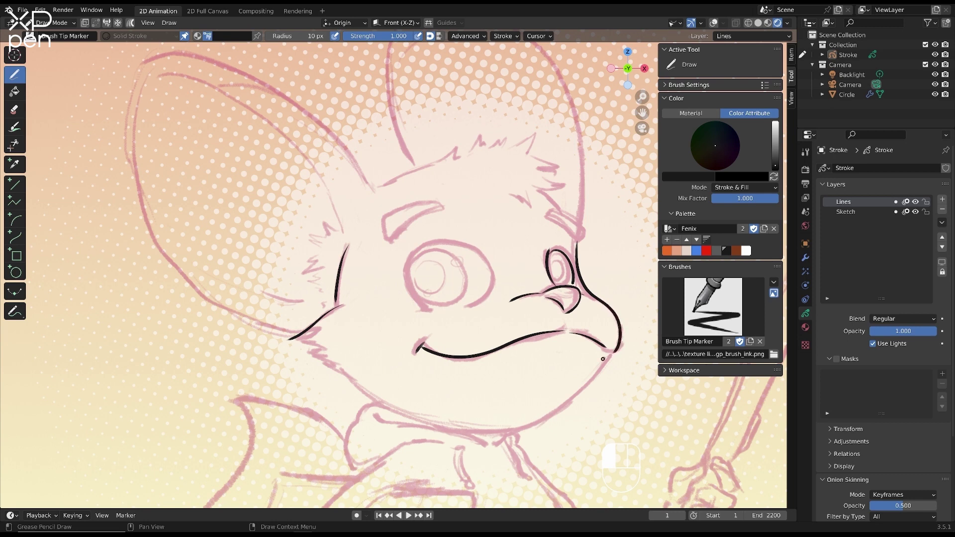
{"action": "mouse_move", "coordinate": [603, 359]}
{"action": "left_mouse_down"}
{"action": "mouse_move", "coordinate": [587, 386]}
{"action": "mouse_move", "coordinate": [546, 415]}
{"action": "mouse_move", "coordinate": [501, 427]}
{"action": "mouse_move", "coordinate": [431, 419]}
{"action": "mouse_move", "coordinate": [311, 369]}
{"action": "mouse_move", "coordinate": [306, 348]}
{"action": "mouse_move", "coordinate": [291, 344]}
{"action": "mouse_move", "coordinate": [311, 362]}
{"action": "left_mouse_up"}
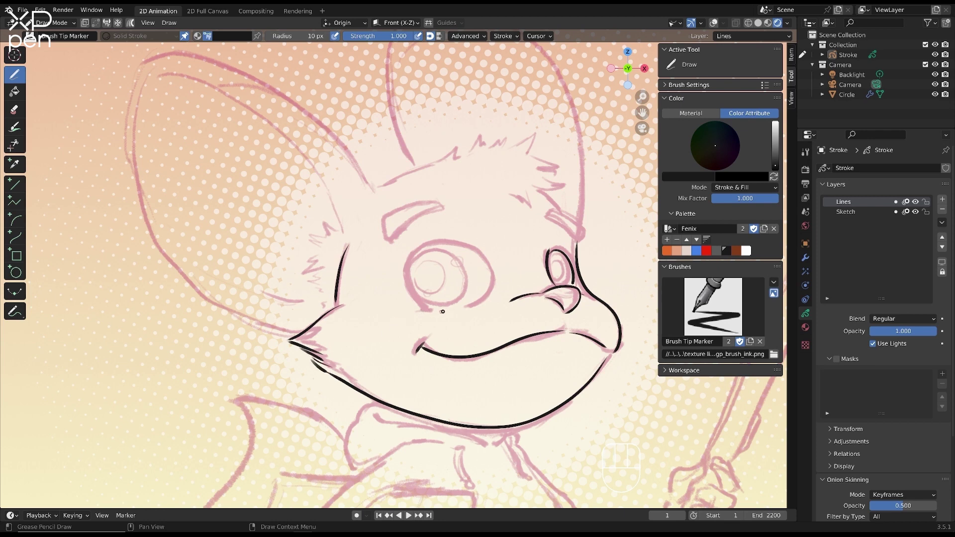
Ink the outline of the larger eye and both eyebrows over the sketch
{"action": "mouse_move", "coordinate": [443, 312]}
{"action": "left_mouse_down"}
{"action": "mouse_move", "coordinate": [401, 310]}
{"action": "mouse_move", "coordinate": [406, 295]}
{"action": "left_mouse_up"}
{"action": "left_click_drag", "start_coordinate": [427, 242], "coordinate": [473, 246]}
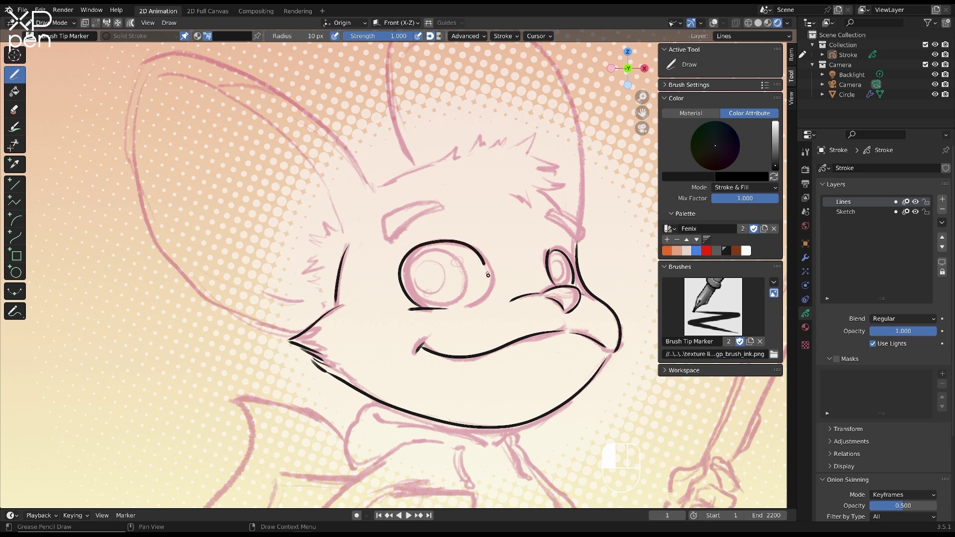
{"action": "left_click_drag", "start_coordinate": [476, 305], "coordinate": [454, 308]}
{"action": "mouse_move", "coordinate": [449, 207]}
{"action": "left_mouse_down"}
{"action": "mouse_move", "coordinate": [379, 242]}
{"action": "mouse_move", "coordinate": [371, 208]}
{"action": "mouse_move", "coordinate": [458, 218]}
{"action": "left_mouse_up"}
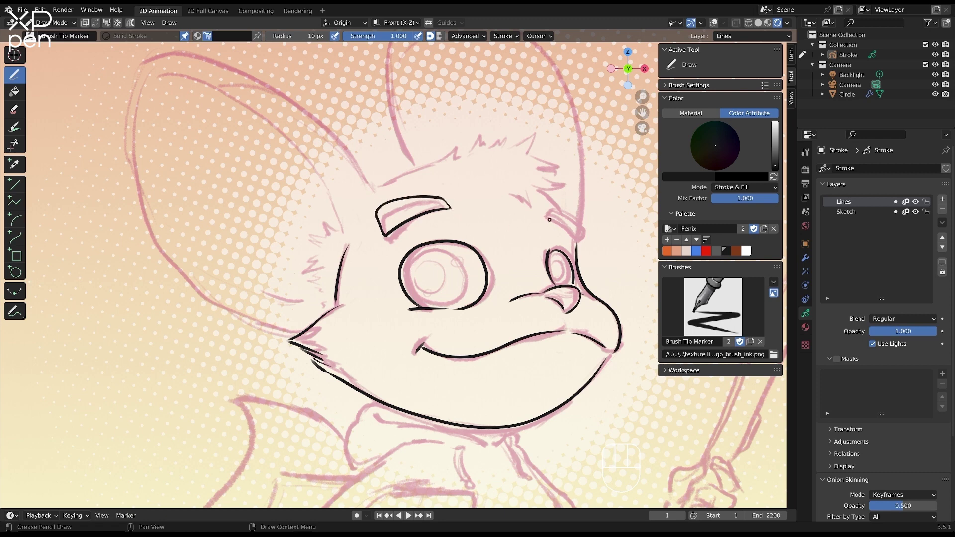
{"action": "left_click_drag", "start_coordinate": [550, 219], "coordinate": [552, 220]}
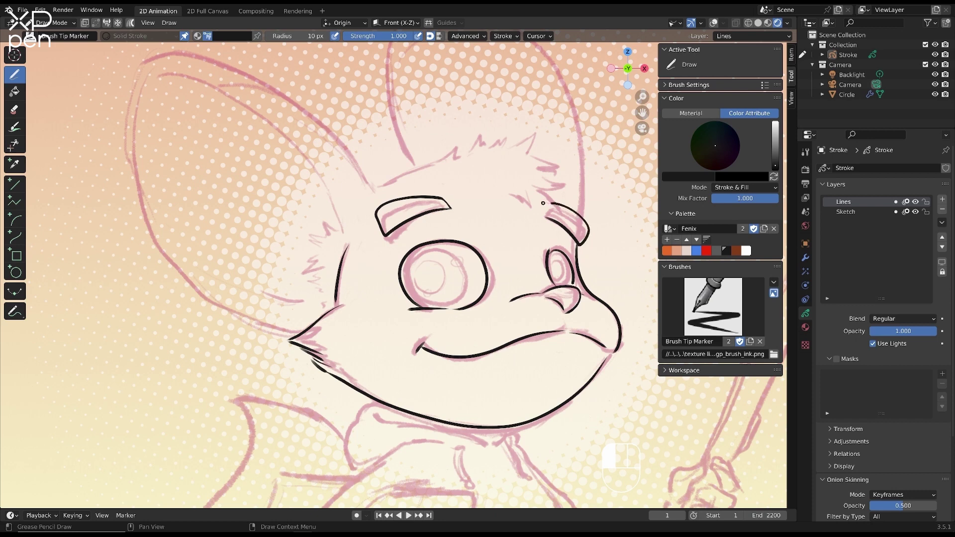
Ink the jagged fur tufts above the far eyebrow and the hairline across the forehead
{"action": "mouse_move", "coordinate": [539, 219]}
{"action": "left_mouse_down"}
{"action": "mouse_move", "coordinate": [528, 201]}
{"action": "mouse_move", "coordinate": [535, 218]}
{"action": "left_mouse_up"}
{"action": "mouse_move", "coordinate": [523, 201]}
{"action": "left_mouse_down"}
{"action": "mouse_move", "coordinate": [538, 215]}
{"action": "mouse_move", "coordinate": [541, 194]}
{"action": "left_mouse_up"}
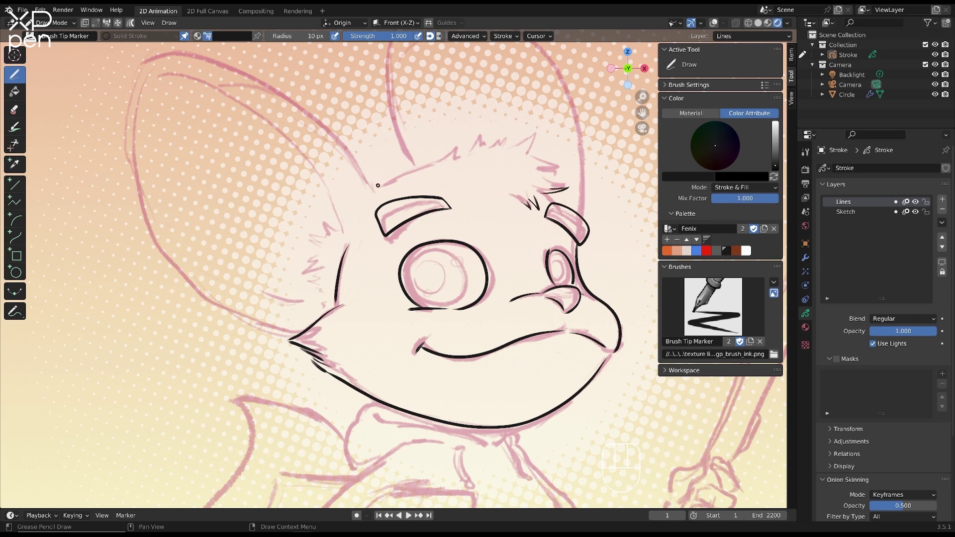
{"action": "mouse_move", "coordinate": [378, 185]}
{"action": "left_mouse_down"}
{"action": "mouse_move", "coordinate": [468, 139]}
{"action": "mouse_move", "coordinate": [466, 155]}
{"action": "mouse_move", "coordinate": [483, 130]}
{"action": "mouse_move", "coordinate": [512, 129]}
{"action": "mouse_move", "coordinate": [542, 134]}
{"action": "mouse_move", "coordinate": [529, 160]}
{"action": "mouse_move", "coordinate": [571, 178]}
{"action": "mouse_move", "coordinate": [547, 174]}
{"action": "mouse_move", "coordinate": [566, 182]}
{"action": "mouse_move", "coordinate": [558, 186]}
{"action": "mouse_move", "coordinate": [569, 202]}
{"action": "left_mouse_up"}
Ink the hoodie's body, the sleeve around the tablet and the hood below the chin
{"action": "middle_click_drag", "start_coordinate": [522, 432], "coordinate": [489, 179]}
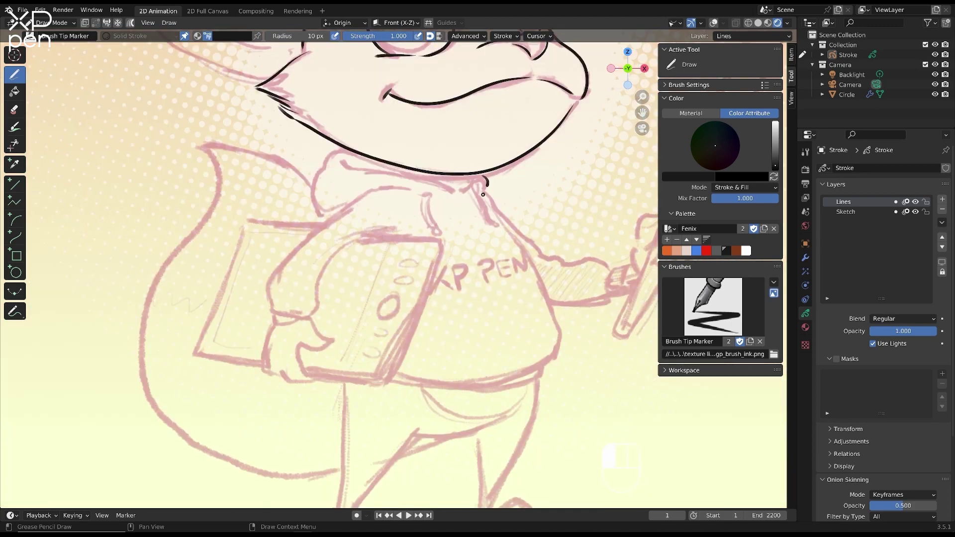
{"action": "mouse_move", "coordinate": [491, 209]}
{"action": "left_mouse_down"}
{"action": "mouse_move", "coordinate": [554, 300]}
{"action": "mouse_move", "coordinate": [567, 347]}
{"action": "mouse_move", "coordinate": [559, 363]}
{"action": "mouse_move", "coordinate": [483, 380]}
{"action": "mouse_move", "coordinate": [397, 370]}
{"action": "left_mouse_up"}
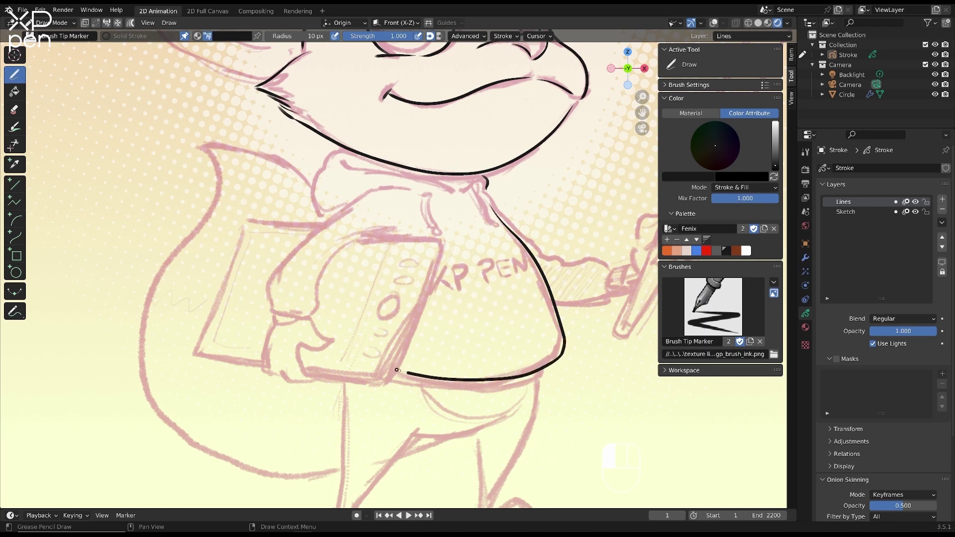
{"action": "mouse_move", "coordinate": [404, 188]}
{"action": "left_mouse_down"}
{"action": "mouse_move", "coordinate": [376, 189]}
{"action": "mouse_move", "coordinate": [326, 219]}
{"action": "mouse_move", "coordinate": [274, 287]}
{"action": "left_mouse_up"}
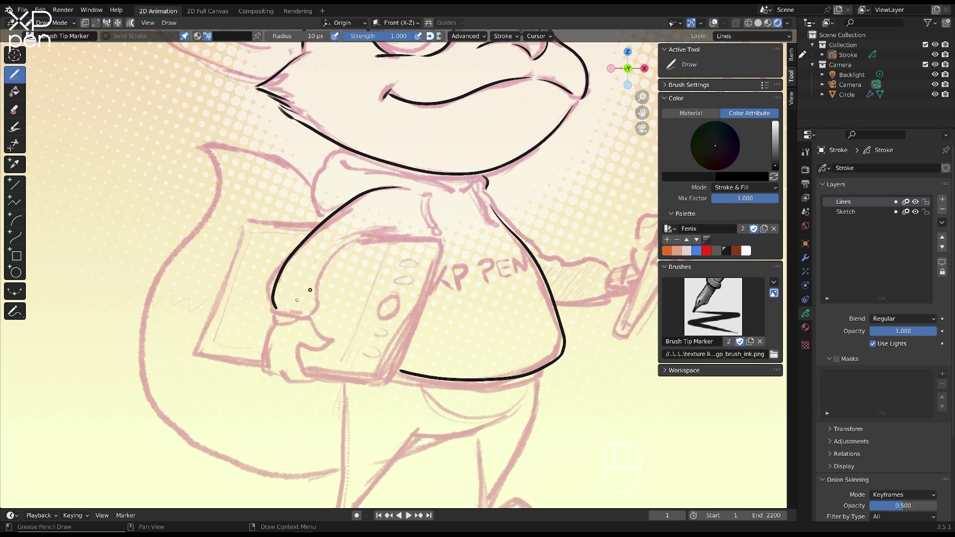
{"action": "left_click_drag", "start_coordinate": [355, 246], "coordinate": [325, 277]}
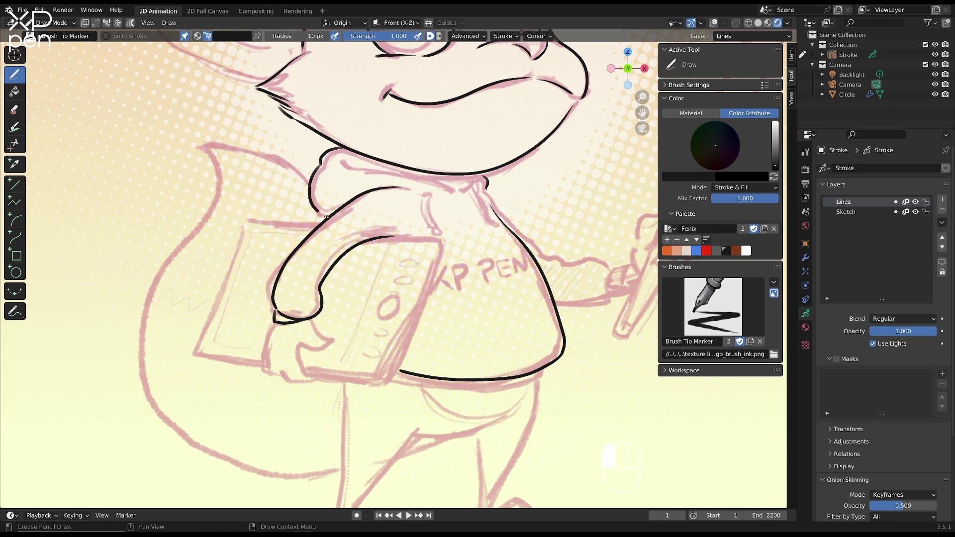
{"action": "left_click_drag", "start_coordinate": [440, 182], "coordinate": [373, 173]}
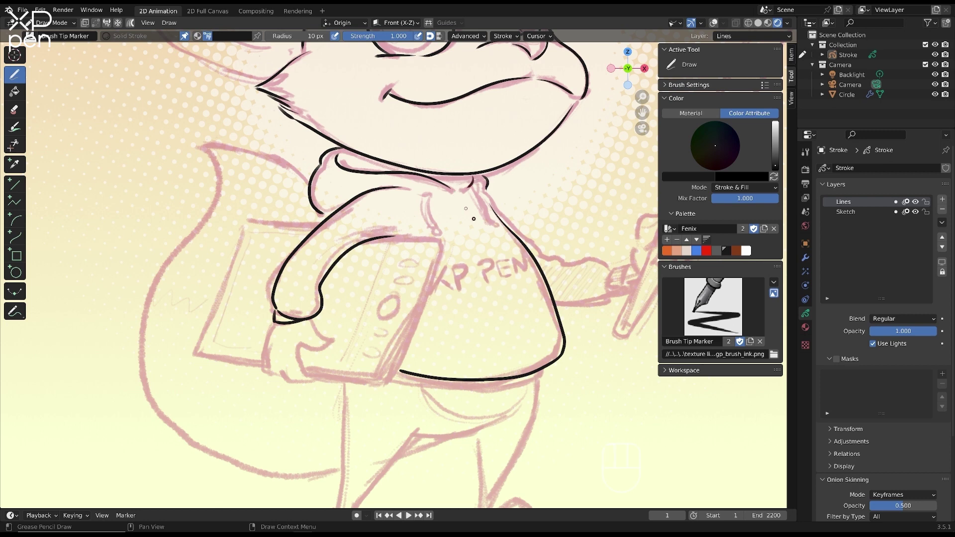
Ink the character's lower belly, both legs and the feet over the sketch
{"action": "middle_click_drag", "start_coordinate": [474, 219], "coordinate": [456, 117]}
{"action": "mouse_move", "coordinate": [517, 275]}
{"action": "left_mouse_down"}
{"action": "mouse_move", "coordinate": [481, 315]}
{"action": "mouse_move", "coordinate": [407, 325]}
{"action": "mouse_move", "coordinate": [324, 404]}
{"action": "left_mouse_up"}
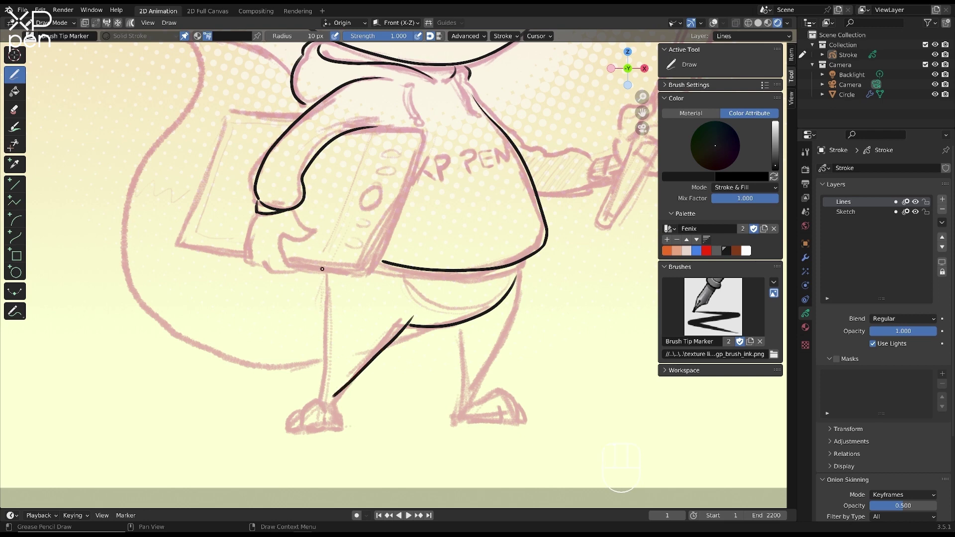
{"action": "left_click_drag", "start_coordinate": [326, 277], "coordinate": [314, 397]}
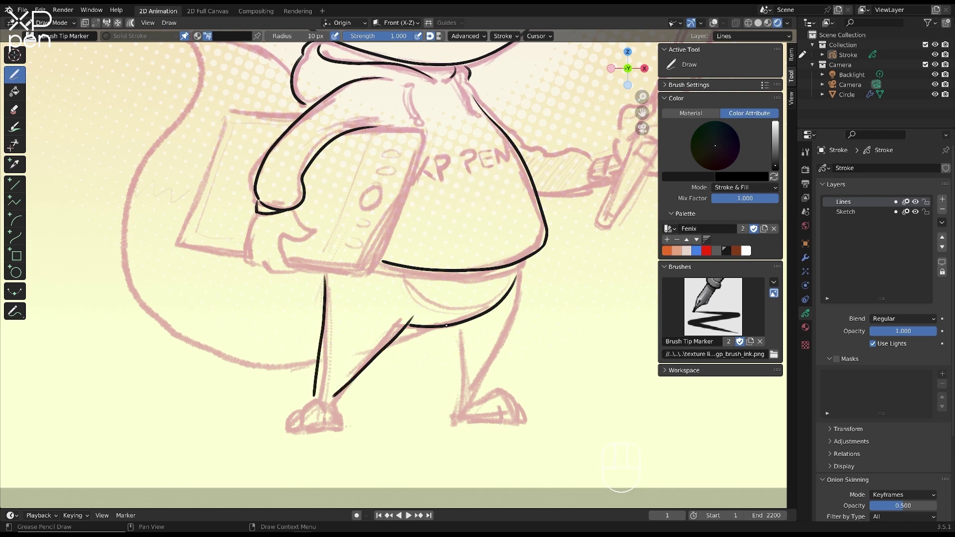
{"action": "mouse_move", "coordinate": [445, 326]}
{"action": "left_mouse_down"}
{"action": "mouse_move", "coordinate": [464, 378]}
{"action": "mouse_move", "coordinate": [453, 413]}
{"action": "left_mouse_up"}
{"action": "mouse_move", "coordinate": [523, 259]}
{"action": "left_mouse_down"}
{"action": "mouse_move", "coordinate": [517, 328]}
{"action": "mouse_move", "coordinate": [480, 391]}
{"action": "left_mouse_up"}
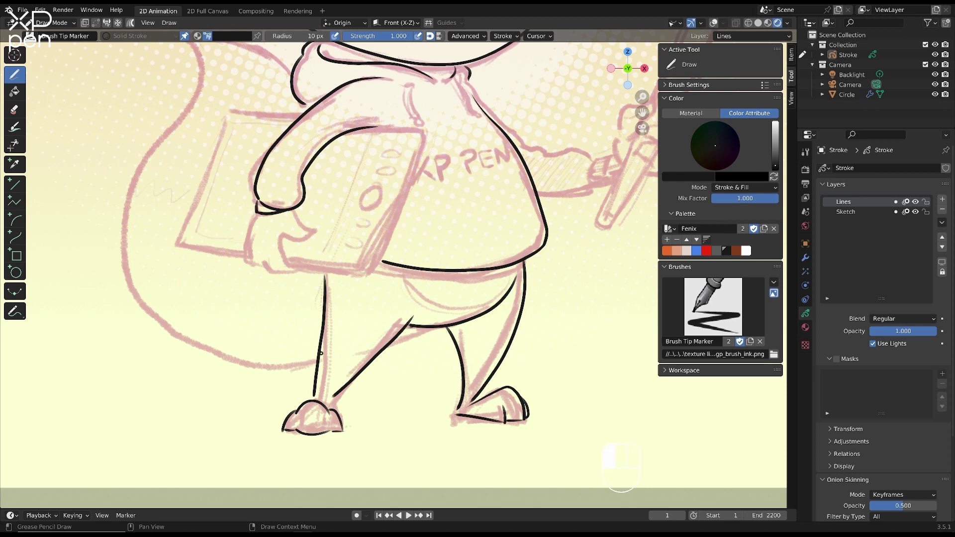
Ink the tail's outline from the rear leg up to its pointed tip and back to the hood
{"action": "mouse_move", "coordinate": [320, 353]}
{"action": "left_mouse_down"}
{"action": "mouse_move", "coordinate": [251, 364]}
{"action": "mouse_move", "coordinate": [194, 345]}
{"action": "mouse_move", "coordinate": [153, 302]}
{"action": "mouse_move", "coordinate": [127, 230]}
{"action": "mouse_move", "coordinate": [147, 148]}
{"action": "mouse_move", "coordinate": [186, 103]}
{"action": "mouse_move", "coordinate": [189, 68]}
{"action": "left_mouse_up"}
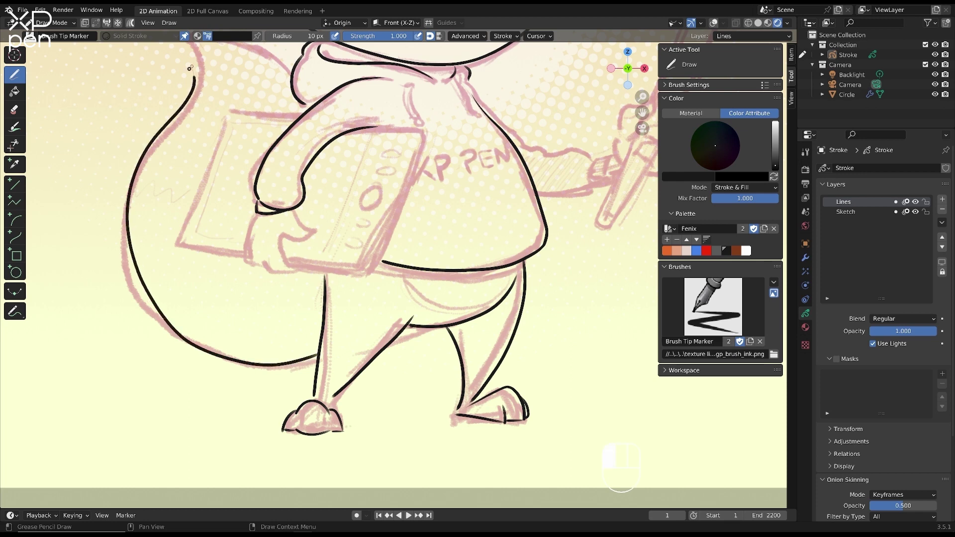
{"action": "middle_click_drag", "start_coordinate": [189, 68], "coordinate": [252, 183]}
{"action": "mouse_move", "coordinate": [352, 188]}
{"action": "left_mouse_down"}
{"action": "mouse_move", "coordinate": [293, 150]}
{"action": "mouse_move", "coordinate": [220, 149]}
{"action": "mouse_move", "coordinate": [268, 185]}
{"action": "left_mouse_up"}
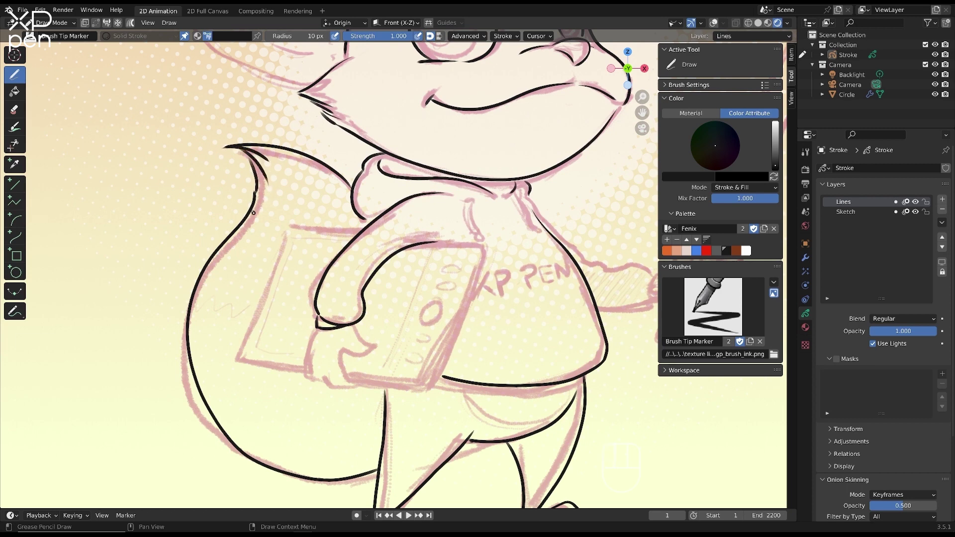
Ink the near ear's outline, its inner edge and the short fur tufts at its base over the sketch
{"action": "middle_click_drag", "start_coordinate": [253, 213], "coordinate": [343, 463]}
{"action": "mouse_move", "coordinate": [424, 254]}
{"action": "left_mouse_down"}
{"action": "mouse_move", "coordinate": [343, 180]}
{"action": "mouse_move", "coordinate": [304, 165]}
{"action": "left_mouse_up"}
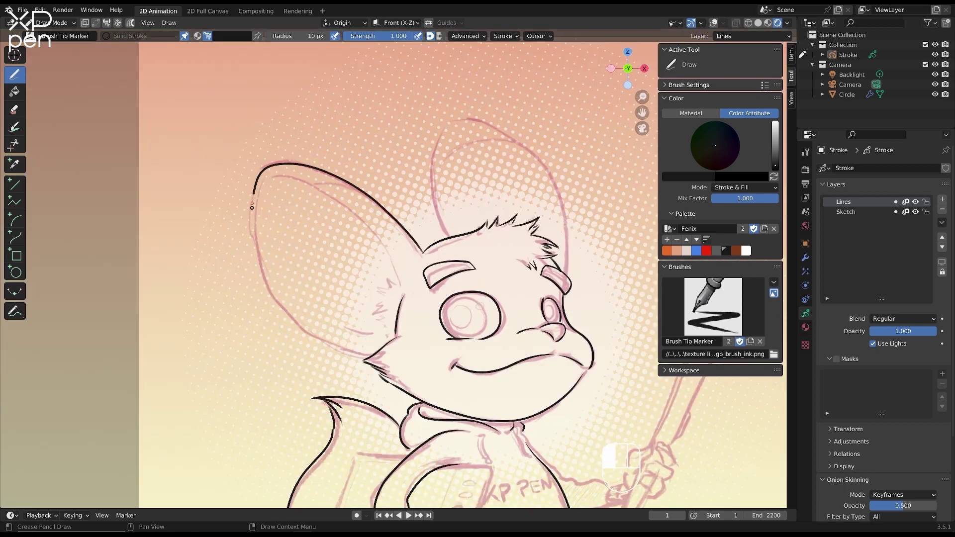
{"action": "mouse_move", "coordinate": [252, 207]}
{"action": "left_mouse_down"}
{"action": "mouse_move", "coordinate": [273, 285]}
{"action": "mouse_move", "coordinate": [333, 342]}
{"action": "mouse_move", "coordinate": [379, 353]}
{"action": "left_mouse_up"}
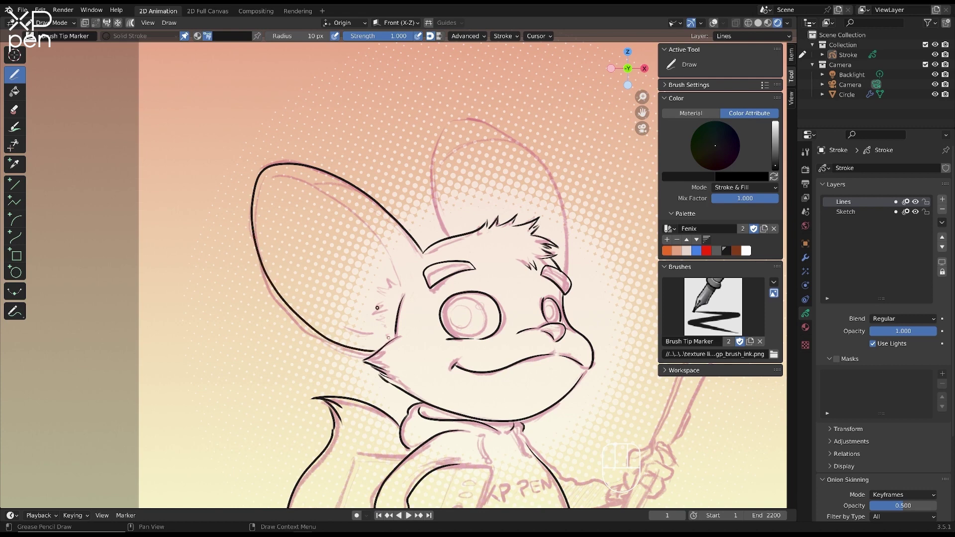
{"action": "mouse_move", "coordinate": [273, 176]}
{"action": "left_mouse_down"}
{"action": "mouse_move", "coordinate": [333, 198]}
{"action": "mouse_move", "coordinate": [373, 234]}
{"action": "mouse_move", "coordinate": [409, 300]}
{"action": "mouse_move", "coordinate": [394, 287]}
{"action": "mouse_move", "coordinate": [367, 296]}
{"action": "mouse_move", "coordinate": [384, 294]}
{"action": "mouse_move", "coordinate": [376, 317]}
{"action": "mouse_move", "coordinate": [375, 338]}
{"action": "left_mouse_up"}
Ink the far ear's outline from the forehead up around its tip and down to the far eyebrow
{"action": "left_click_drag", "start_coordinate": [448, 239], "coordinate": [429, 197]}
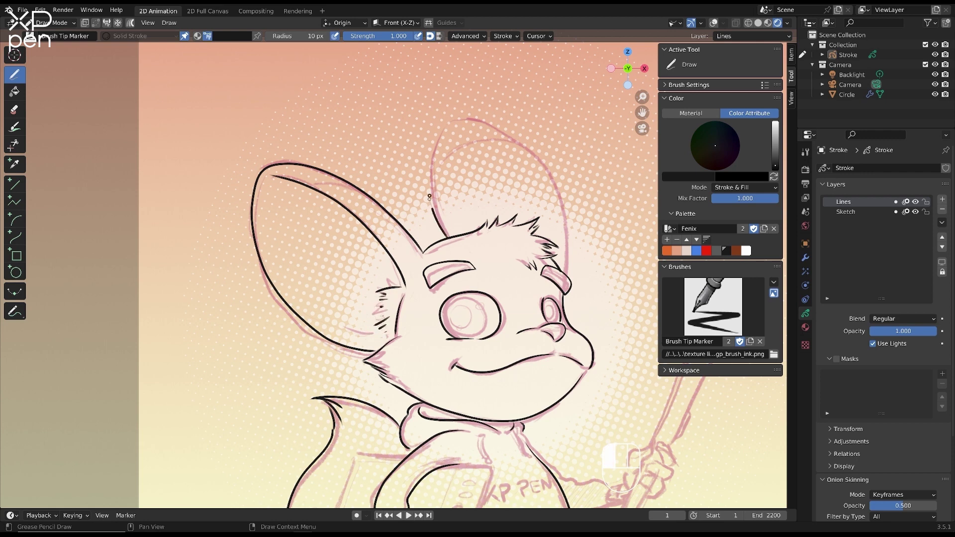
{"action": "mouse_move", "coordinate": [494, 128]}
{"action": "left_mouse_down"}
{"action": "mouse_move", "coordinate": [542, 179]}
{"action": "mouse_move", "coordinate": [558, 234]}
{"action": "left_mouse_up"}
{"action": "left_click_drag", "start_coordinate": [559, 273], "coordinate": [559, 274]}
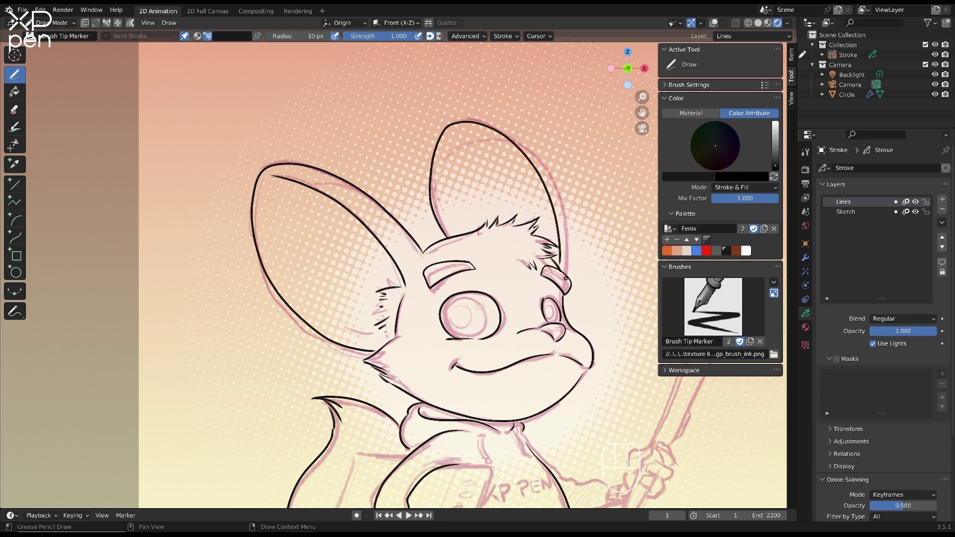
In Edit Mode, reshape both sides of the far ear to the sketch with proportional moves at a size of about 0.751
{"action": "key", "text": "Tab"}
{"action": "left_click", "coordinate": [558, 219]}
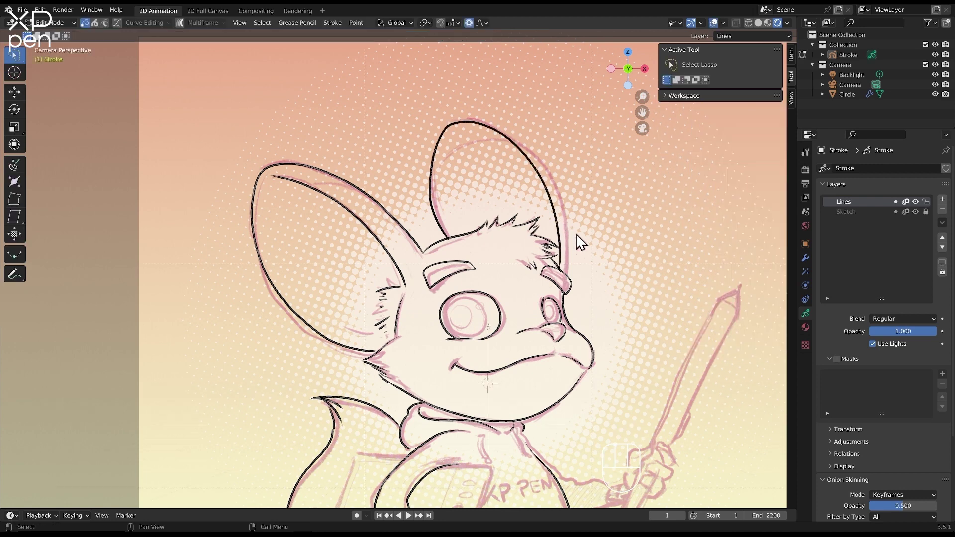
{"action": "key", "text": "g"}
{"action": "scroll", "coordinate": [581, 229], "scroll_direction": "down", "scroll_amount": 6}
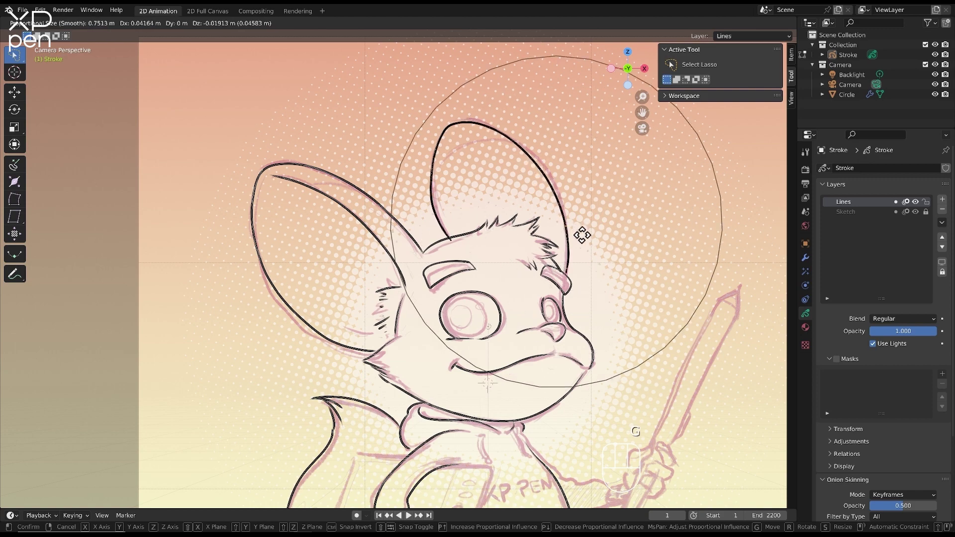
{"action": "left_click", "coordinate": [579, 235]}
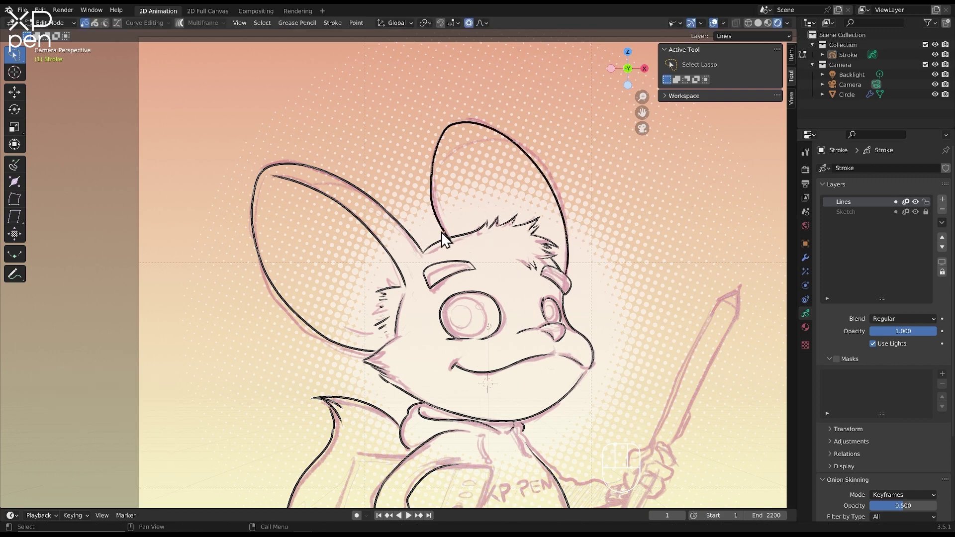
{"action": "left_click", "coordinate": [441, 232]}
{"action": "key", "text": "g"}
{"action": "left_click", "coordinate": [437, 228]}
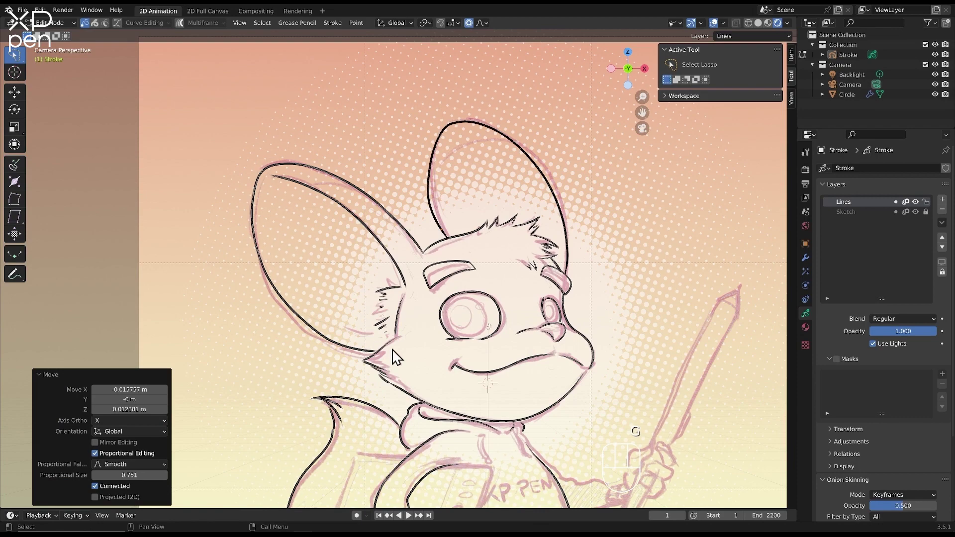
Delete the short connecting stroke below the tail's tip and pull the tail outline's upper end up to the tip
{"action": "middle_click_drag", "start_coordinate": [395, 352], "coordinate": [447, 144], "text": "shift"}
{"action": "scroll", "coordinate": [361, 251], "scroll_direction": "up", "scroll_amount": 2}
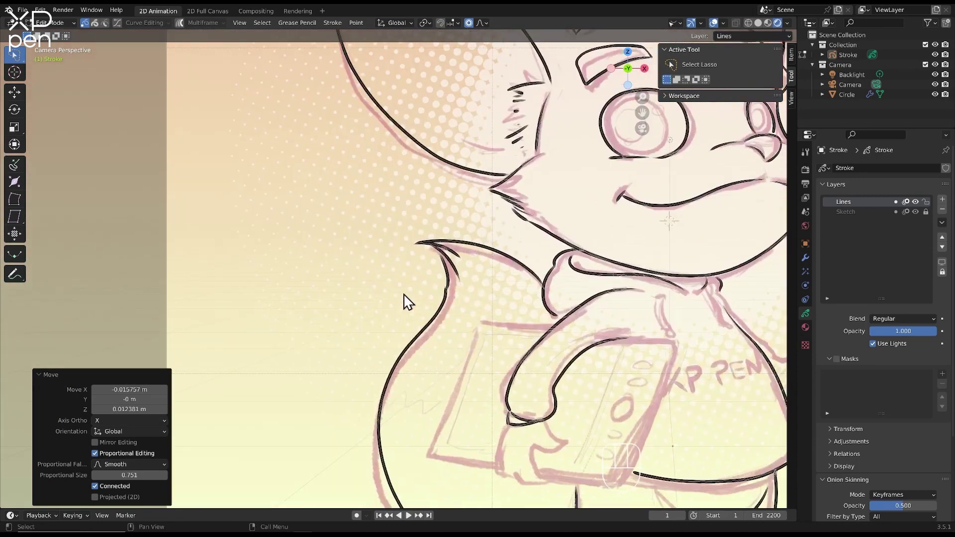
{"action": "key", "text": "x"}
{"action": "left_click", "coordinate": [447, 275]}
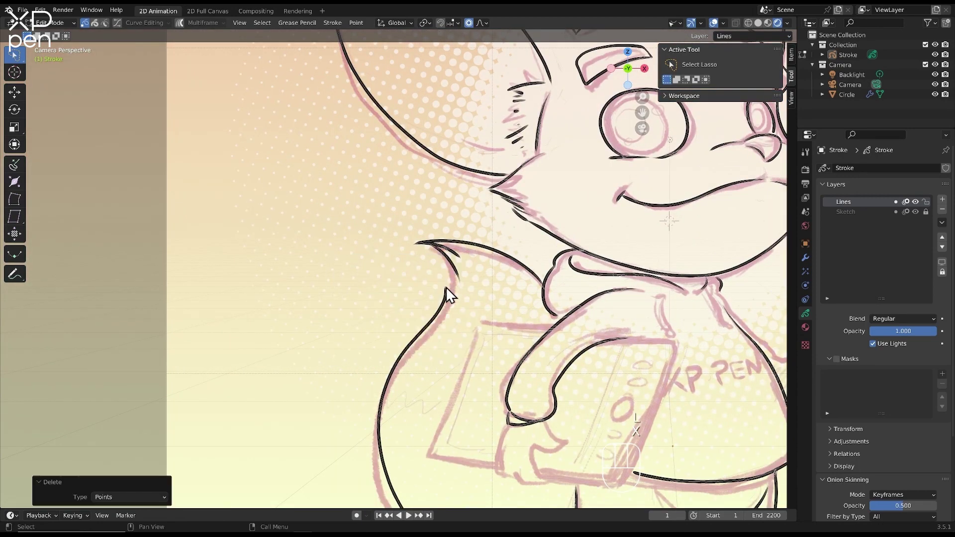
{"action": "left_click", "coordinate": [446, 289]}
{"action": "key", "text": "g"}
{"action": "scroll", "coordinate": [450, 268], "scroll_direction": "up", "scroll_amount": 3}
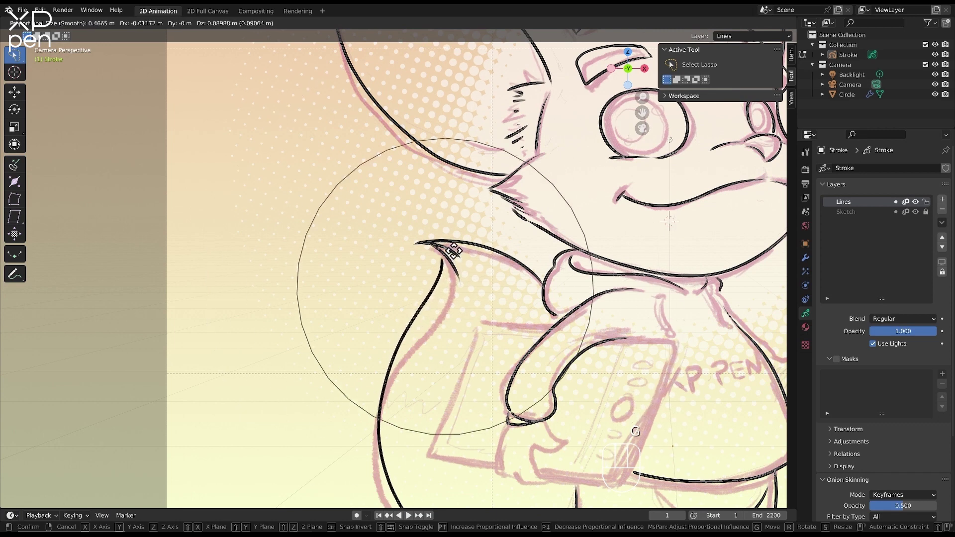
{"action": "left_click", "coordinate": [452, 250]}
Bend the tail's upper outer curve back onto the sketch with proportional moves at a size of about 0.319
{"action": "left_click", "coordinate": [408, 333]}
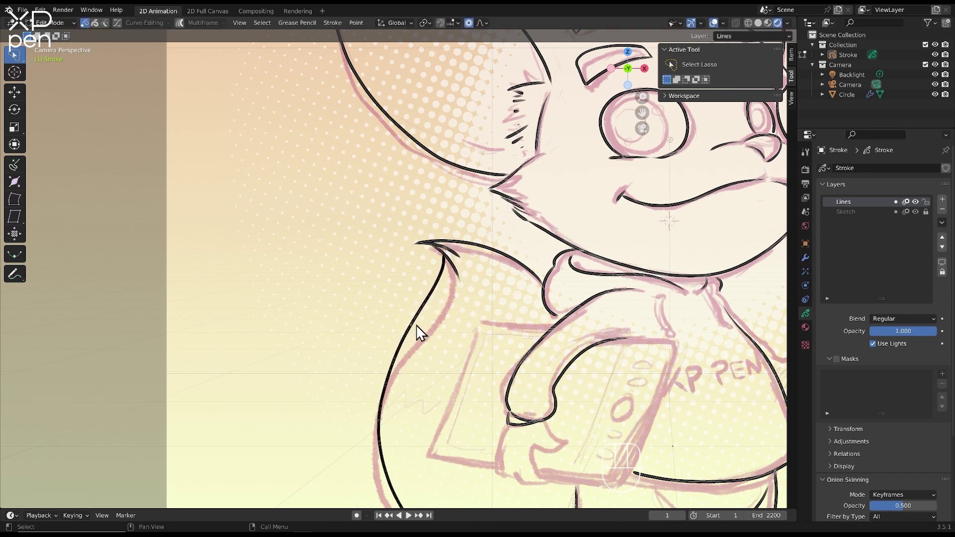
{"action": "key", "text": "g"}
{"action": "scroll", "coordinate": [430, 332], "scroll_direction": "up", "scroll_amount": 2}
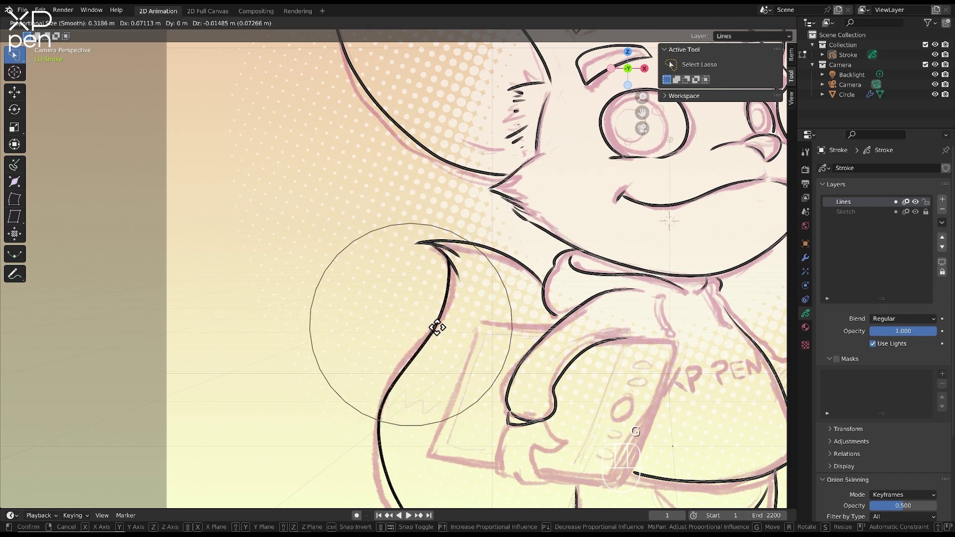
{"action": "left_click", "coordinate": [438, 334]}
{"action": "key", "text": "g"}
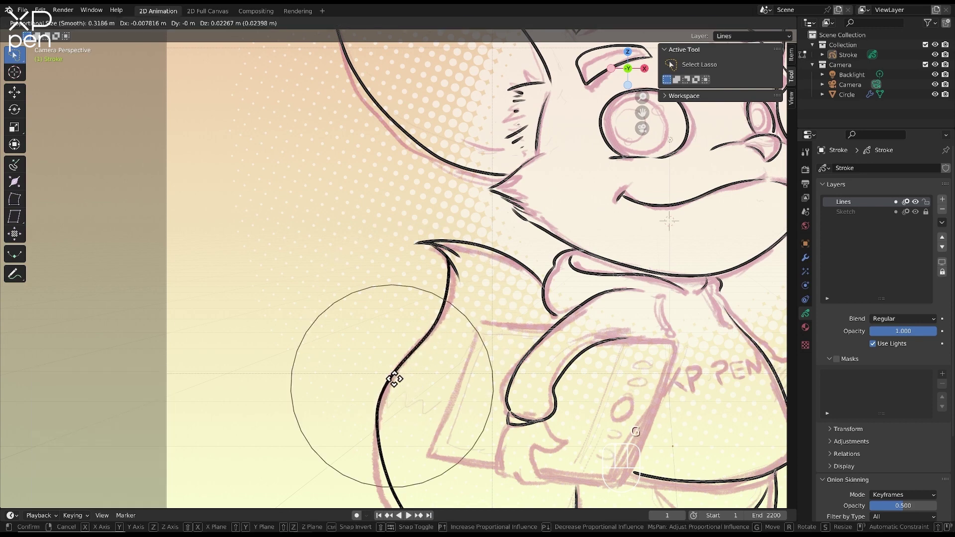
{"action": "left_click", "coordinate": [404, 368]}
Smooth the whole outer tail stroke with 149 repeats and nudge its upper bend towards the sketch line
{"action": "scroll", "coordinate": [454, 409], "scroll_direction": "down", "scroll_amount": 3}
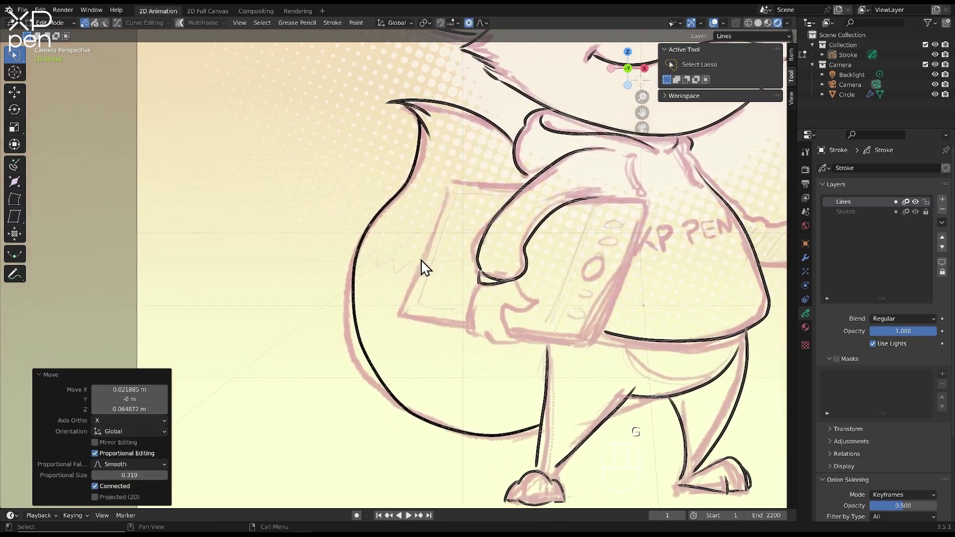
{"action": "key", "text": "l"}
{"action": "right_click", "coordinate": [361, 345]}
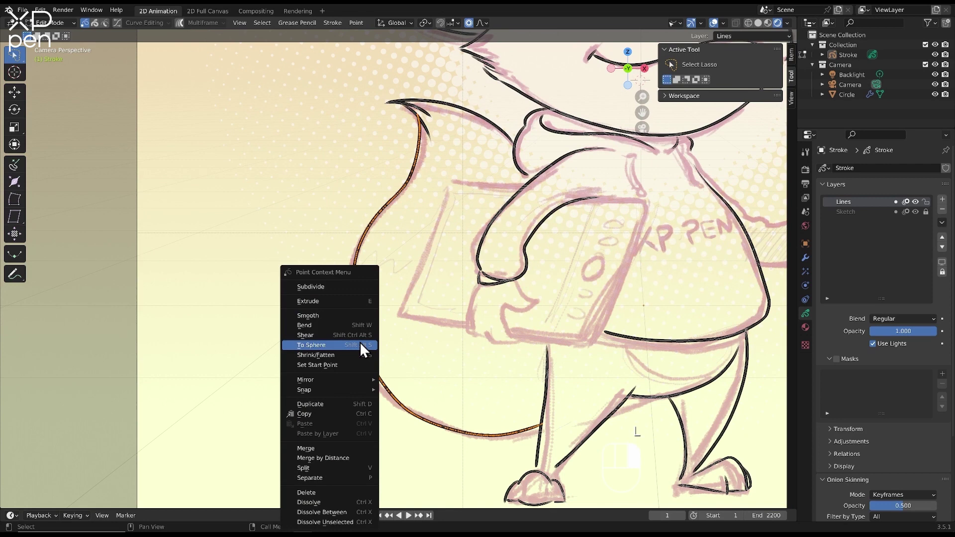
{"action": "left_click", "coordinate": [351, 316]}
{"action": "left_click_drag", "start_coordinate": [115, 431], "coordinate": [141, 431]}
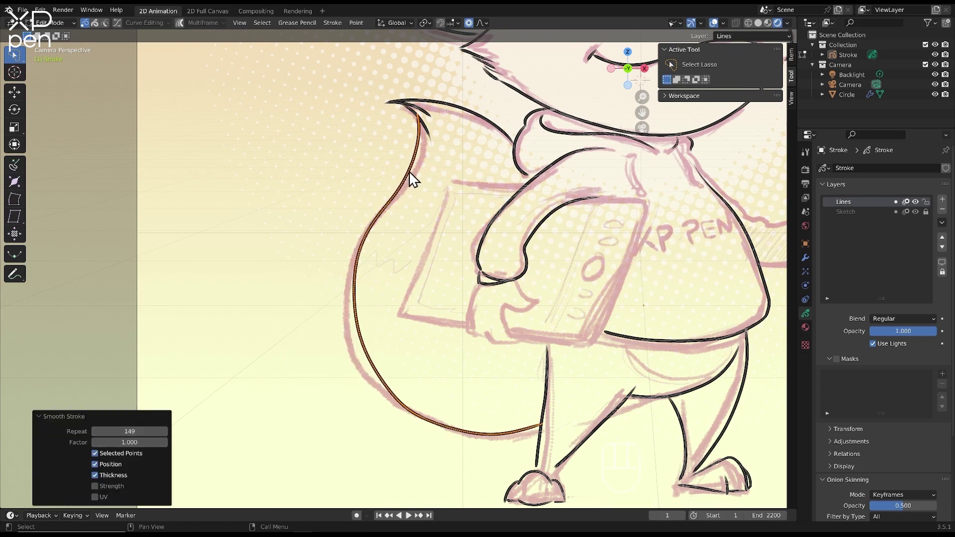
{"action": "key", "text": "g"}
{"action": "left_click", "coordinate": [423, 180]}
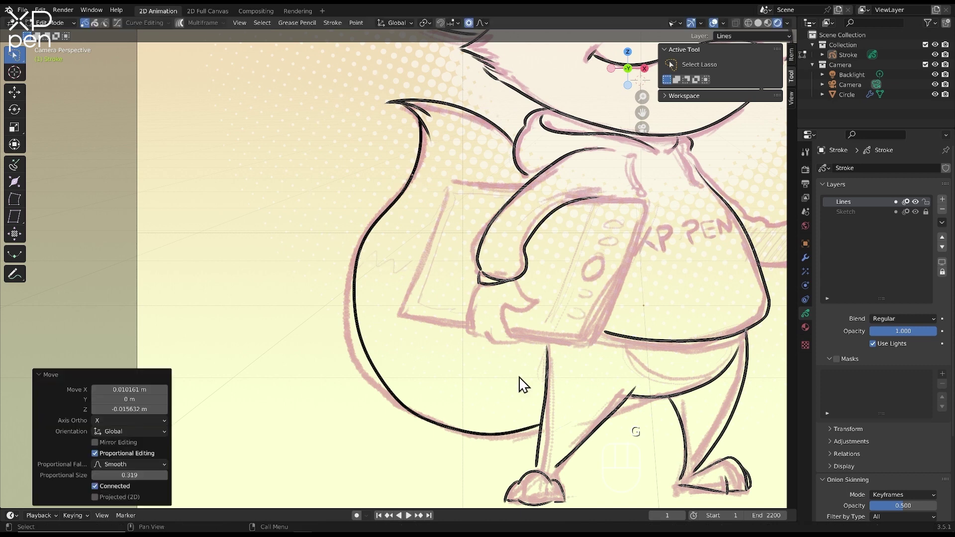
Smooth the sleeve's inner stroke with 2 repeats and adjust its curve with a proportional move at size 0.180
{"action": "key", "text": "l"}
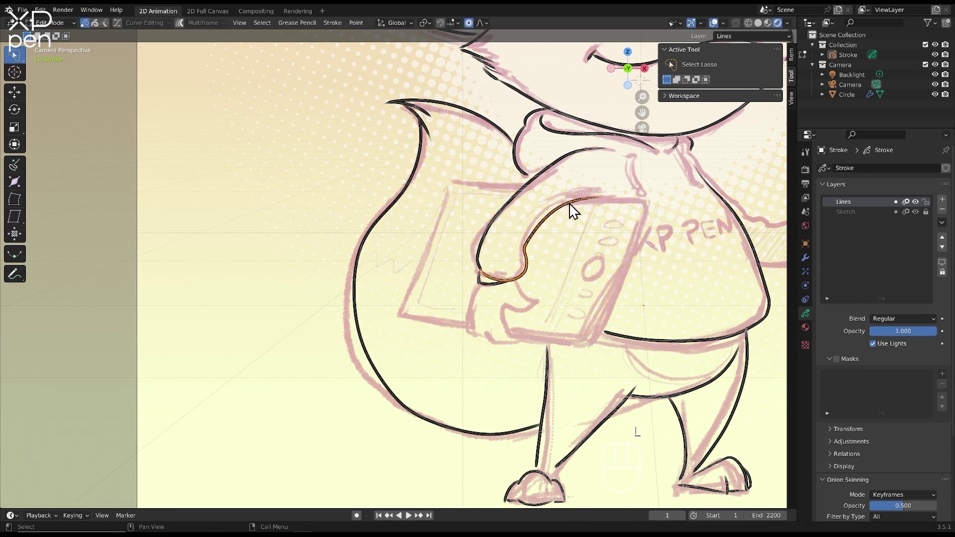
{"action": "right_click", "coordinate": [569, 204]}
{"action": "left_click", "coordinate": [560, 237]}
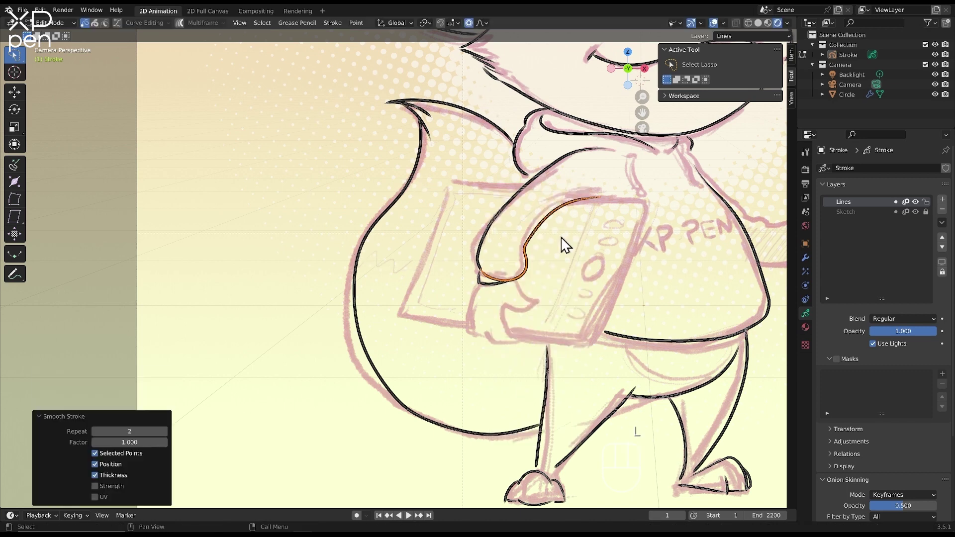
{"action": "left_click", "coordinate": [530, 238]}
{"action": "key", "text": "g"}
{"action": "left_click", "coordinate": [511, 264]}
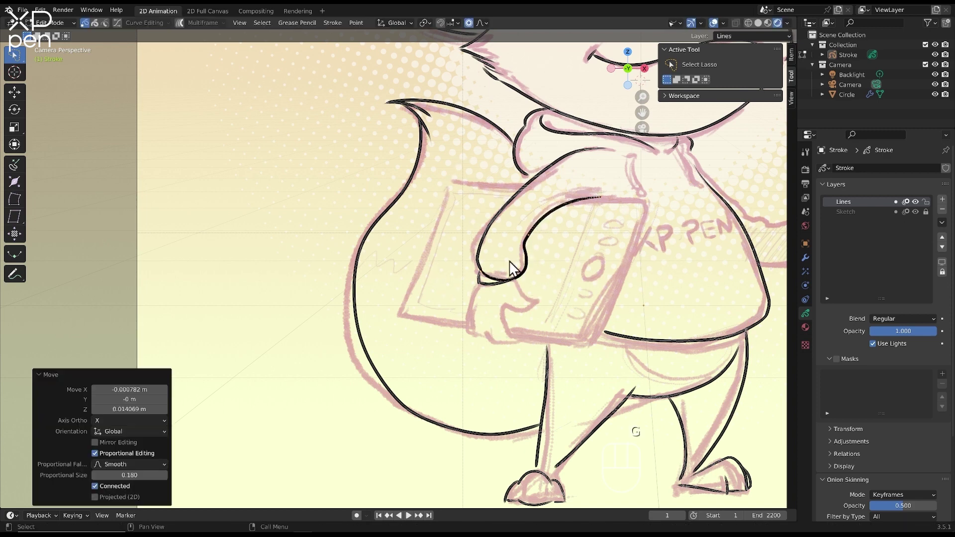
Delete the surplus points where the sleeve's outer and inner strokes meet at the cuff
{"action": "scroll", "coordinate": [485, 240], "scroll_direction": "up", "scroll_amount": 2}
{"action": "key", "text": "x"}
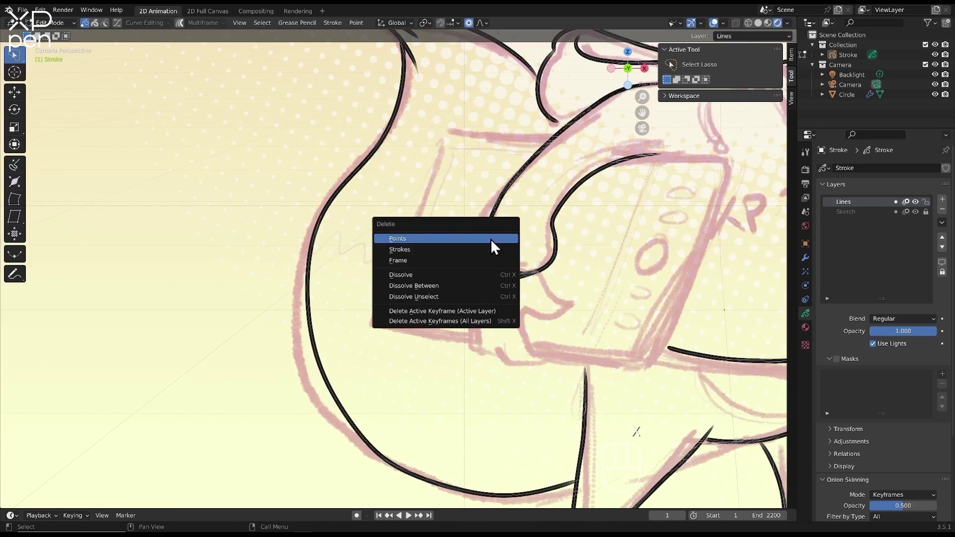
{"action": "left_click", "coordinate": [490, 238]}
{"action": "left_click", "coordinate": [492, 257]}
{"action": "key", "text": "l"}
{"action": "key", "text": "x"}
{"action": "left_click", "coordinate": [487, 251]}
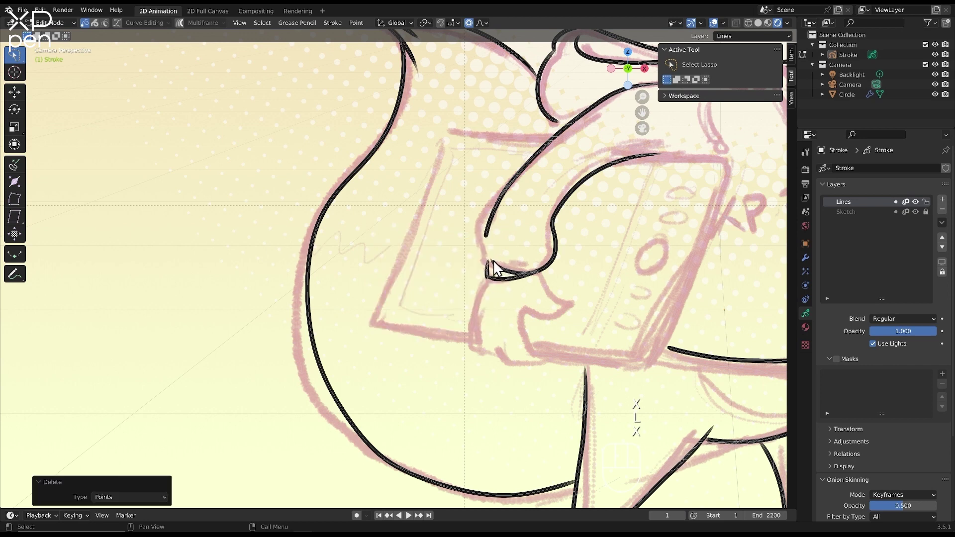
{"action": "left_click", "coordinate": [492, 261]}
{"action": "key", "text": "x"}
{"action": "left_click", "coordinate": [492, 261]}
{"action": "left_click", "coordinate": [492, 261]}
{"action": "key", "text": "x"}
{"action": "left_click", "coordinate": [491, 261]}
{"action": "left_click", "coordinate": [492, 261]}
{"action": "key", "text": "x"}
{"action": "left_click", "coordinate": [492, 260]}
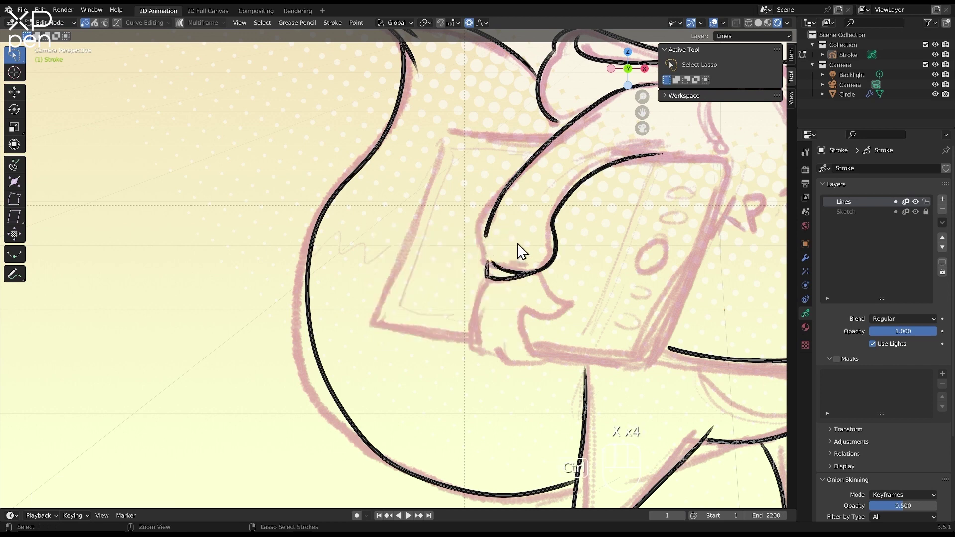
Join the sleeve's outer and inner strokes at the cuff and subdivide the connecting segment three times
{"action": "key", "text": "ctrl+j"}
{"action": "right_click", "coordinate": [493, 258]}
{"action": "left_click", "coordinate": [494, 258]}
{"action": "right_click", "coordinate": [493, 258]}
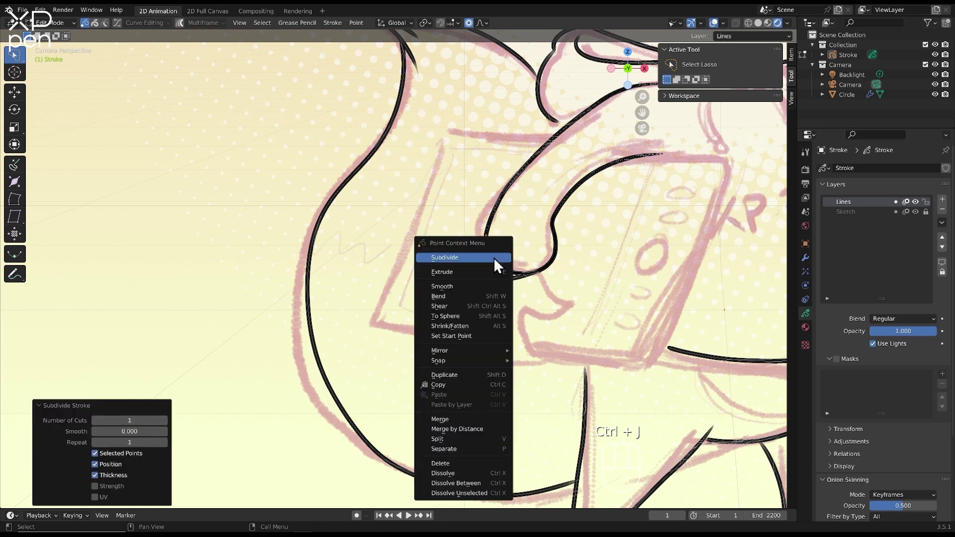
{"action": "left_click", "coordinate": [493, 258]}
{"action": "right_click", "coordinate": [493, 257]}
{"action": "left_click", "coordinate": [493, 257]}
Smooth the joined sleeve stroke with 30 repeats and move its cuff corner to refine the shape
{"action": "key", "text": "l"}
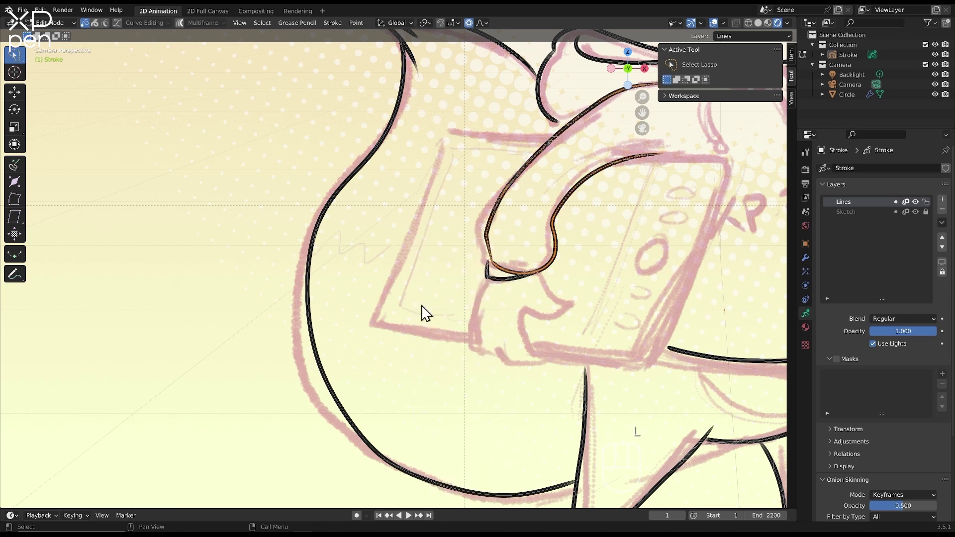
{"action": "right_click", "coordinate": [330, 344]}
{"action": "left_click", "coordinate": [324, 312]}
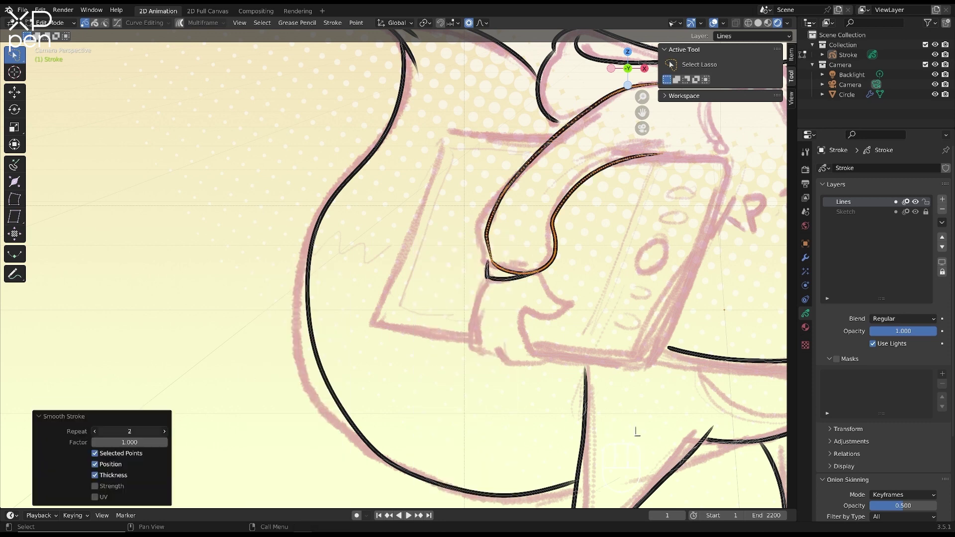
{"action": "left_click_drag", "start_coordinate": [129, 432], "coordinate": [169, 431]}
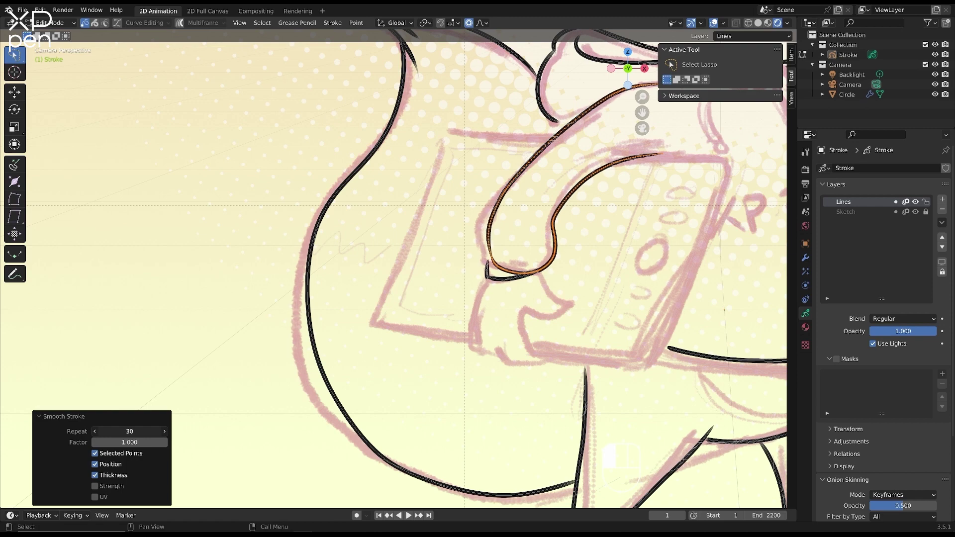
{"action": "left_click", "coordinate": [500, 250]}
{"action": "key", "text": "g"}
{"action": "left_click", "coordinate": [502, 269]}
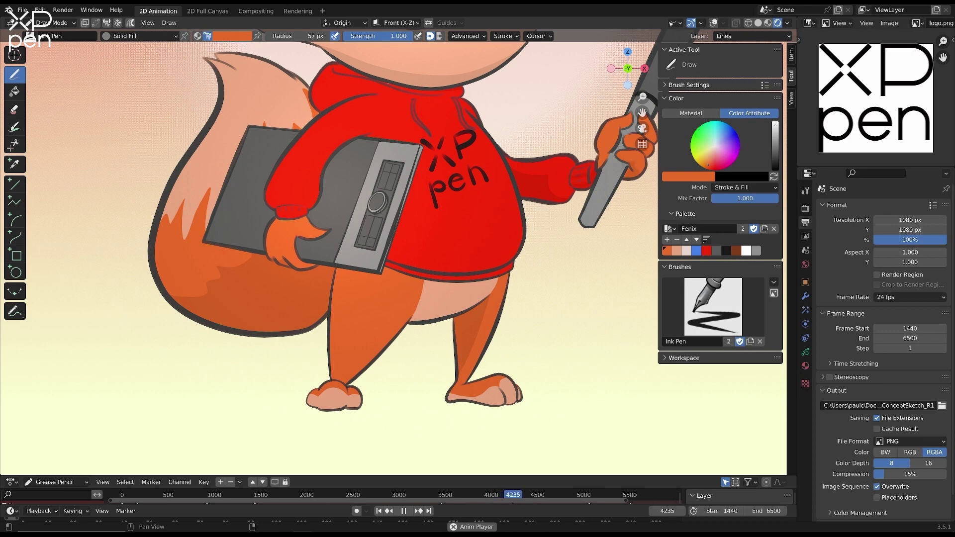
Pause the timeline playback of the coloured fox drawing, examine the pen-holding arm, and resume playback
{"action": "key", "text": "space"}
{"action": "middle_click_drag", "start_coordinate": [589, 260], "coordinate": [497, 283]}
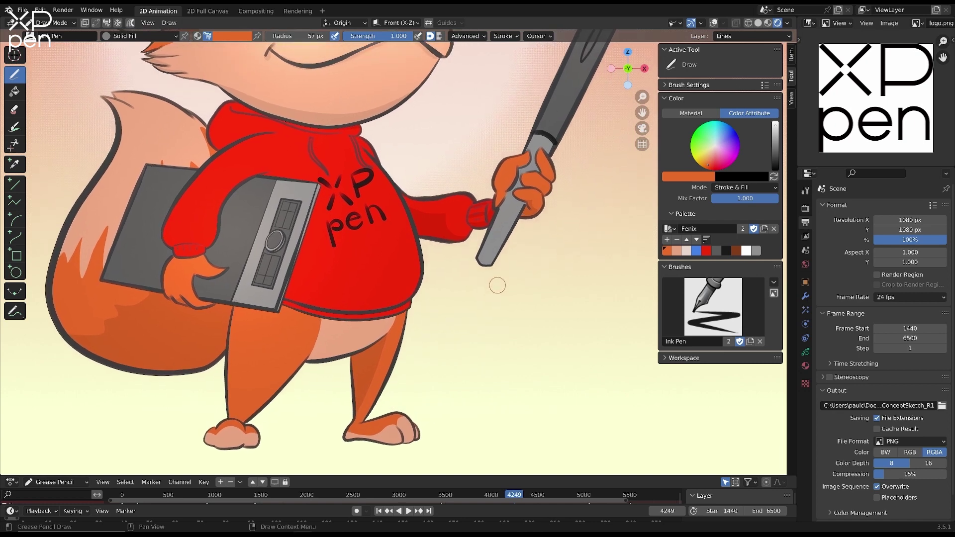
{"action": "key", "text": "space"}
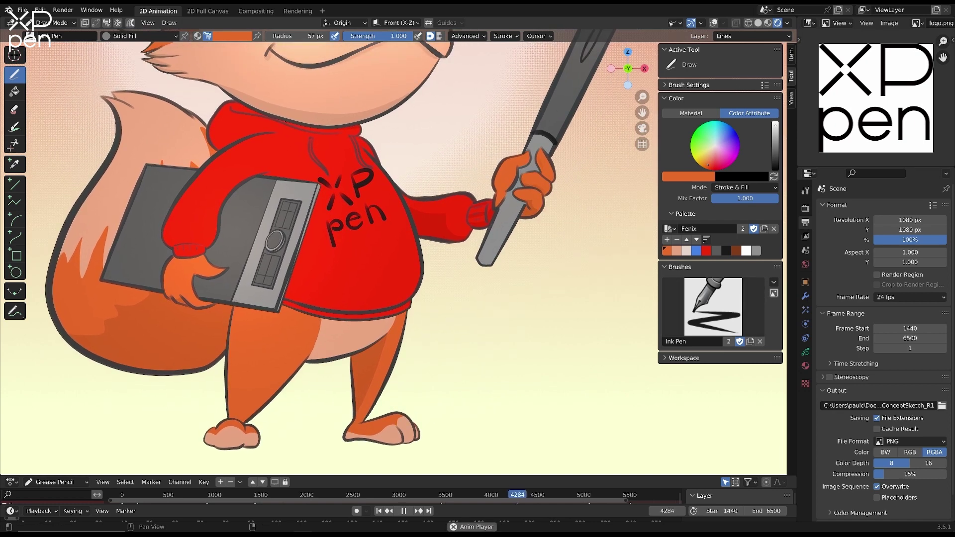